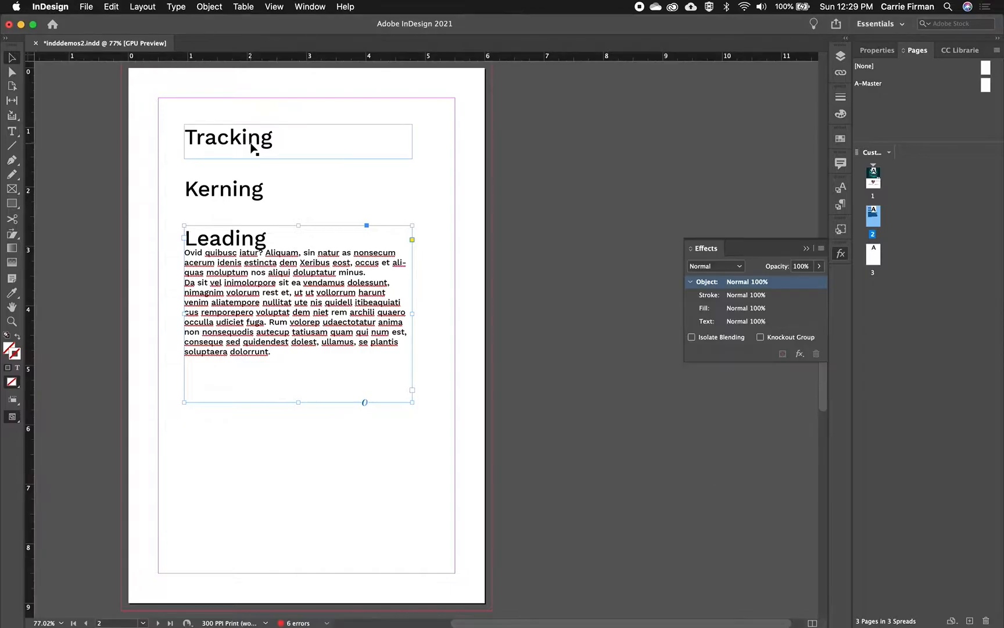
- Select the word "Tracking" in the first heading, collapse the Effects panel and show the text properties
{"action": "left_click", "coordinate": [251, 147]}
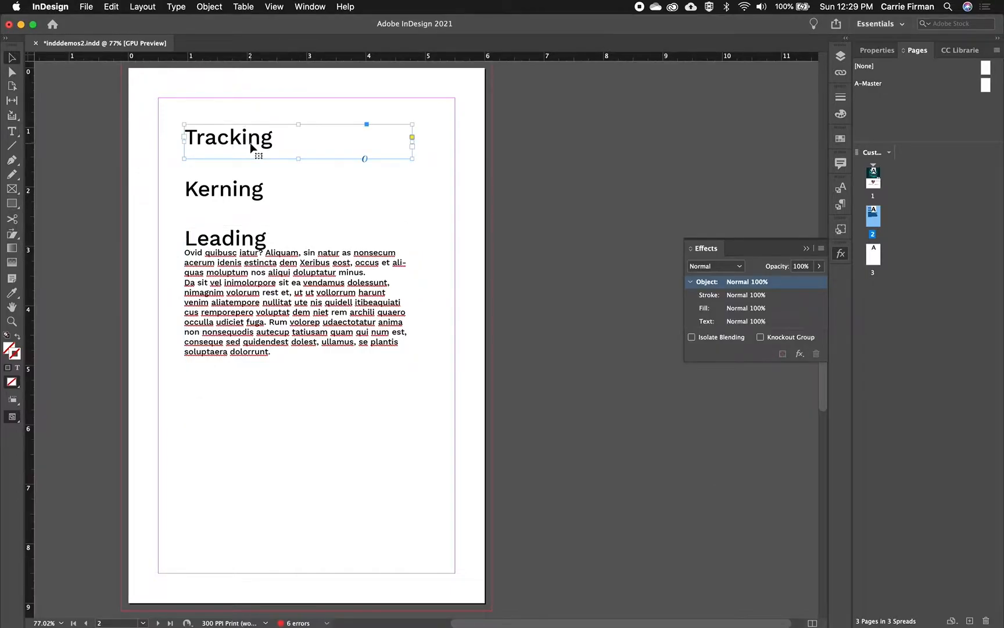
{"action": "key", "text": "super+equal"}
{"action": "key", "text": "super+equal"}
{"action": "key", "text": "super+equal"}
{"action": "key", "text": "super+equal"}
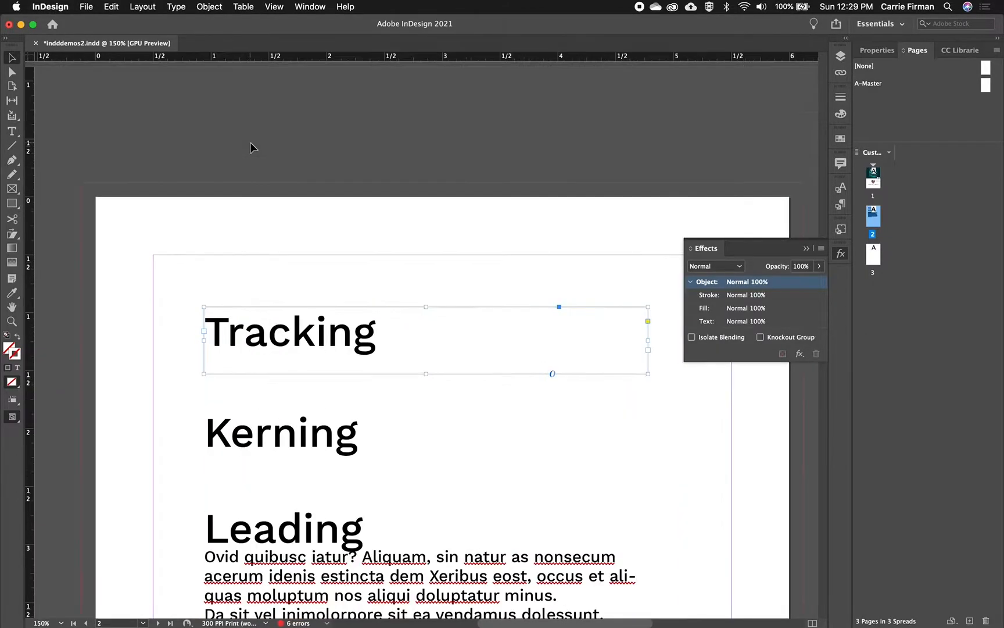
{"action": "double_click", "coordinate": [272, 351]}
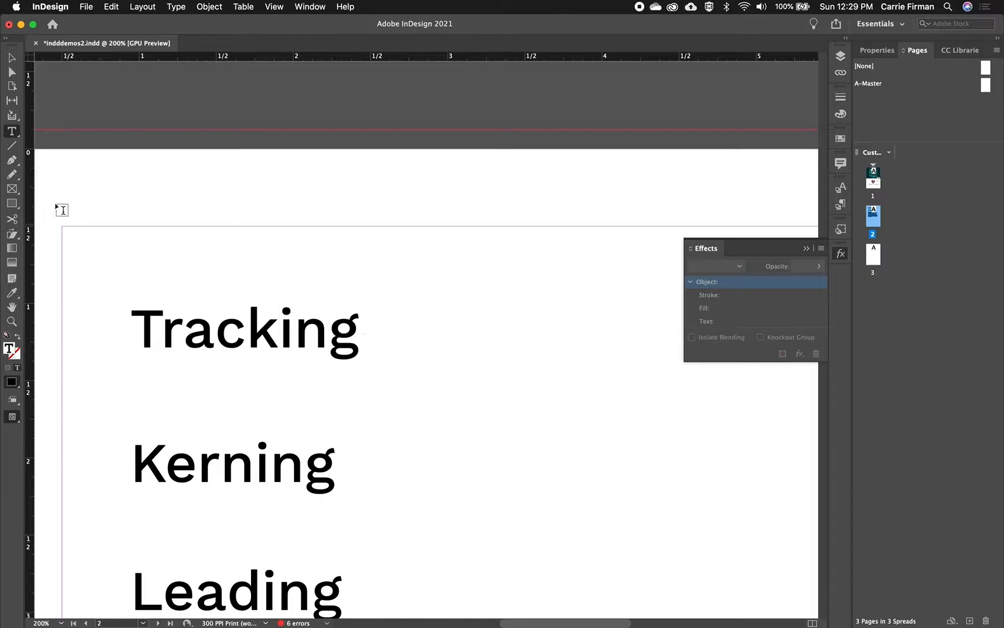
{"action": "double_click", "coordinate": [268, 333]}
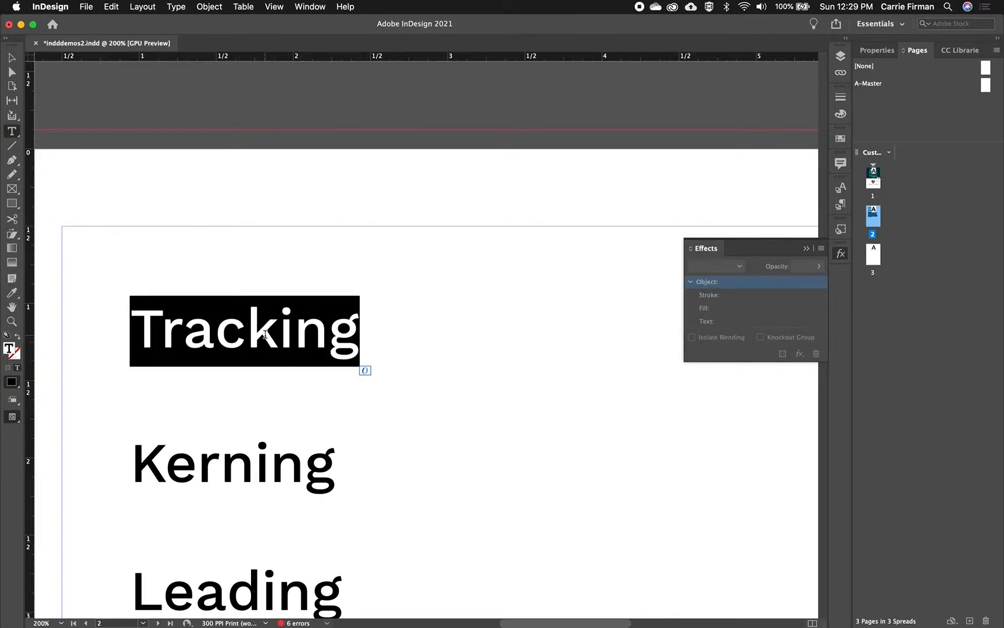
{"action": "left_click", "coordinate": [841, 254]}
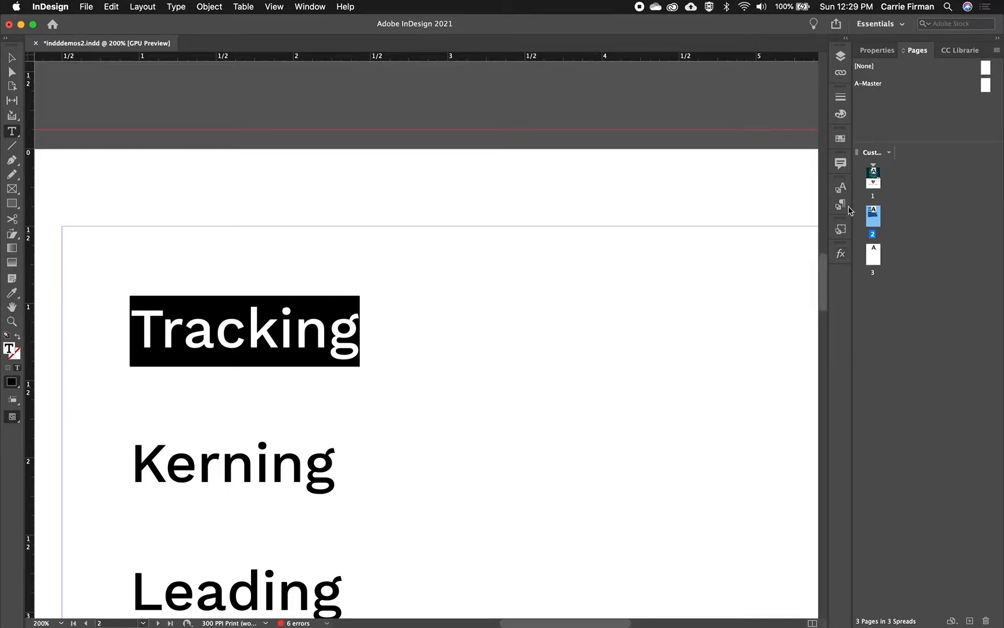
{"action": "left_click", "coordinate": [878, 51]}
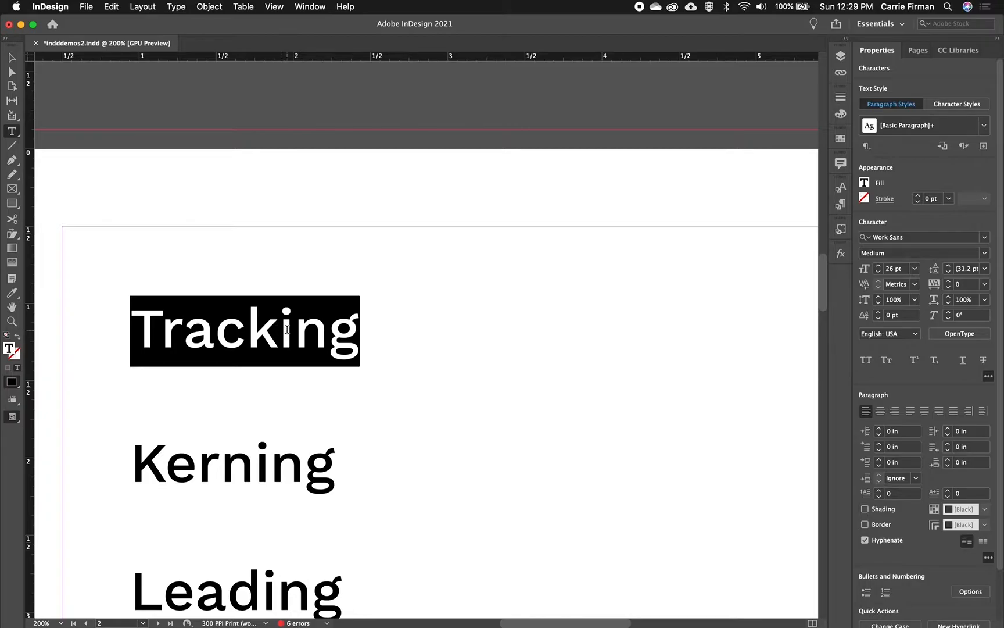
- Open the floating Character panel and place it in the empty area beside the headings
{"action": "left_click", "coordinate": [312, 11]}
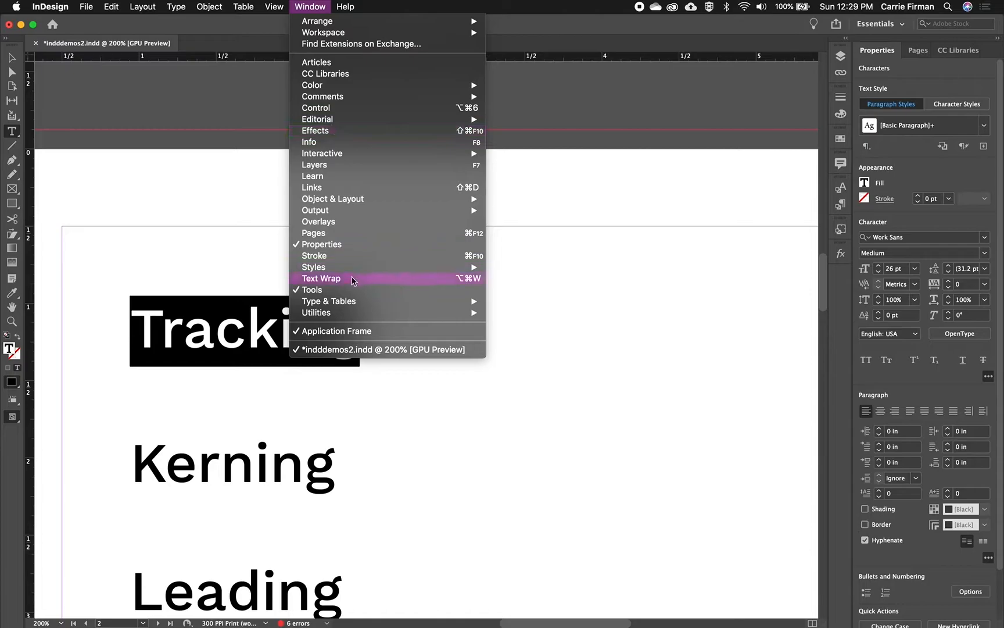
{"action": "mouse_move", "coordinate": [351, 301]}
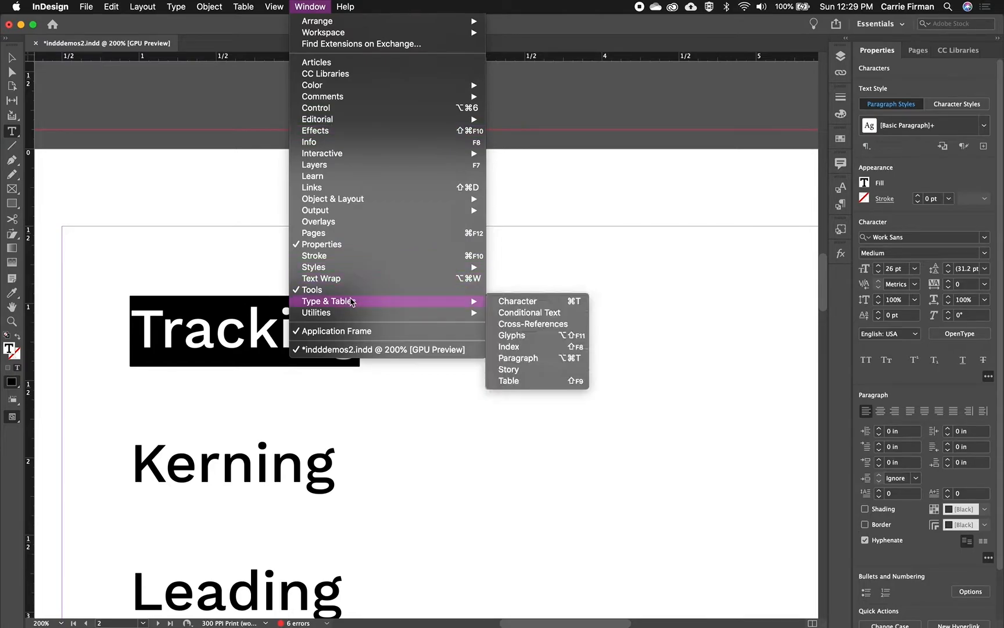
{"action": "left_click", "coordinate": [526, 305]}
{"action": "left_click_drag", "start_coordinate": [400, 189], "coordinate": [691, 103]}
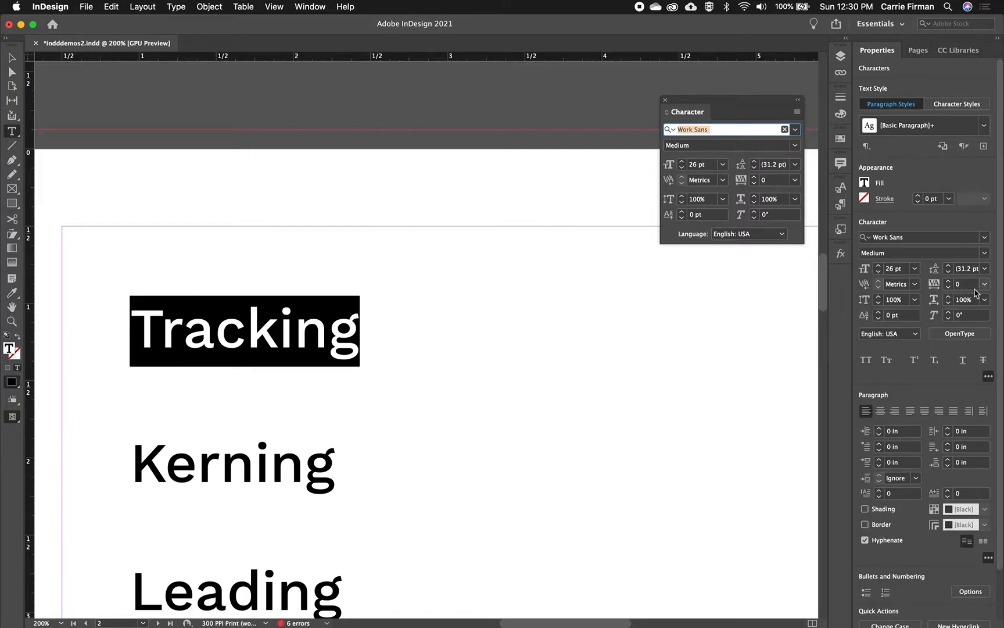
- Set the tracking of the selected "Tracking" heading to 200
{"action": "left_click", "coordinate": [948, 288]}
{"action": "left_click", "coordinate": [949, 283]}
{"action": "left_click", "coordinate": [949, 283]}
{"action": "left_click", "coordinate": [949, 282]}
{"action": "left_click", "coordinate": [949, 283]}
{"action": "left_click", "coordinate": [949, 282]}
{"action": "left_click", "coordinate": [950, 283]}
{"action": "left_click", "coordinate": [949, 283]}
{"action": "left_click", "coordinate": [949, 282]}
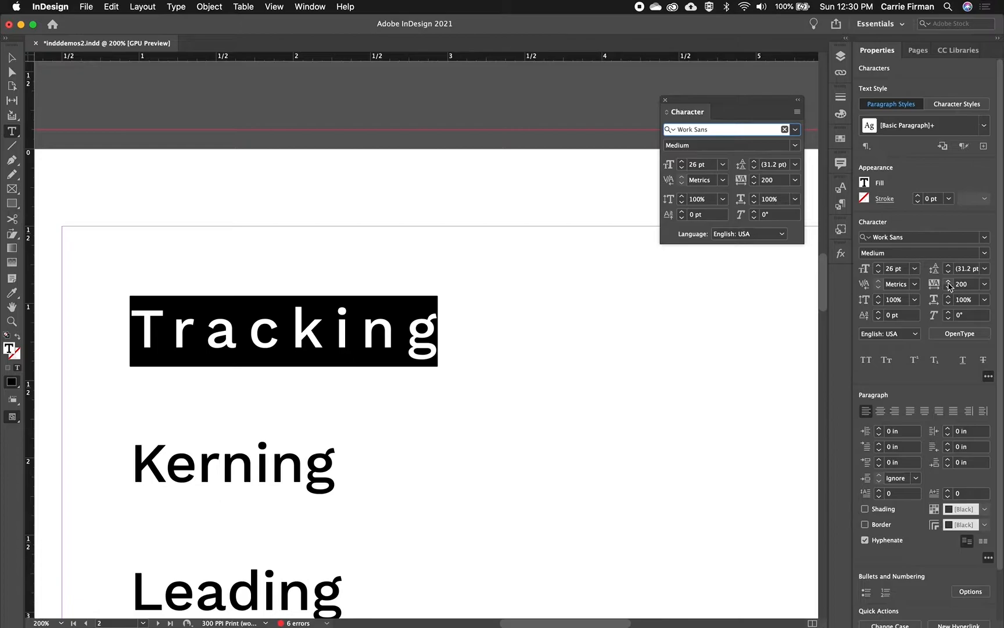
- Try All Caps on the "Tracking" heading and turn it off again
{"action": "left_click", "coordinate": [869, 364]}
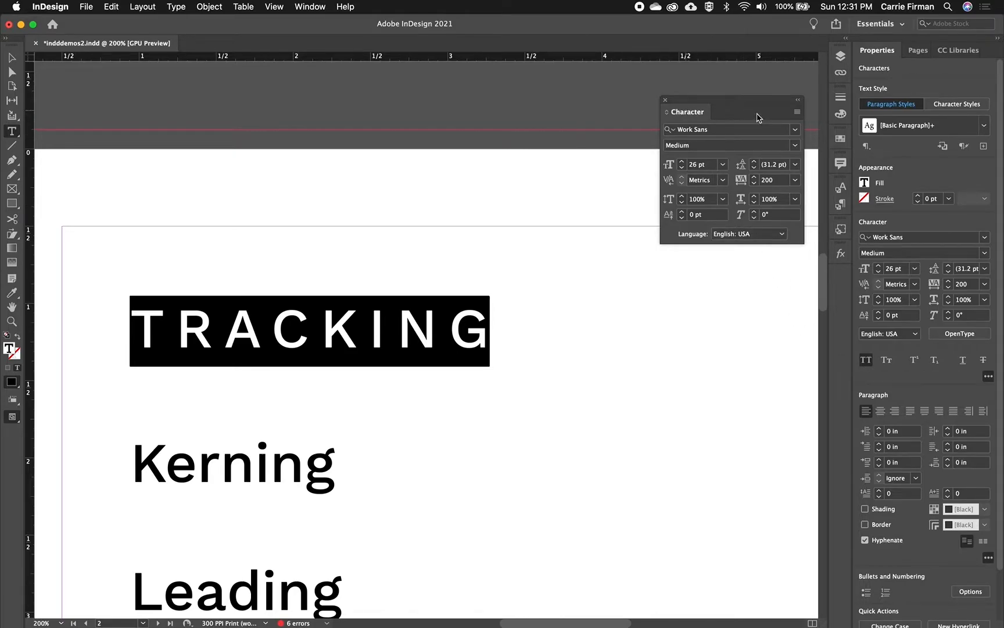
{"action": "left_click", "coordinate": [797, 113]}
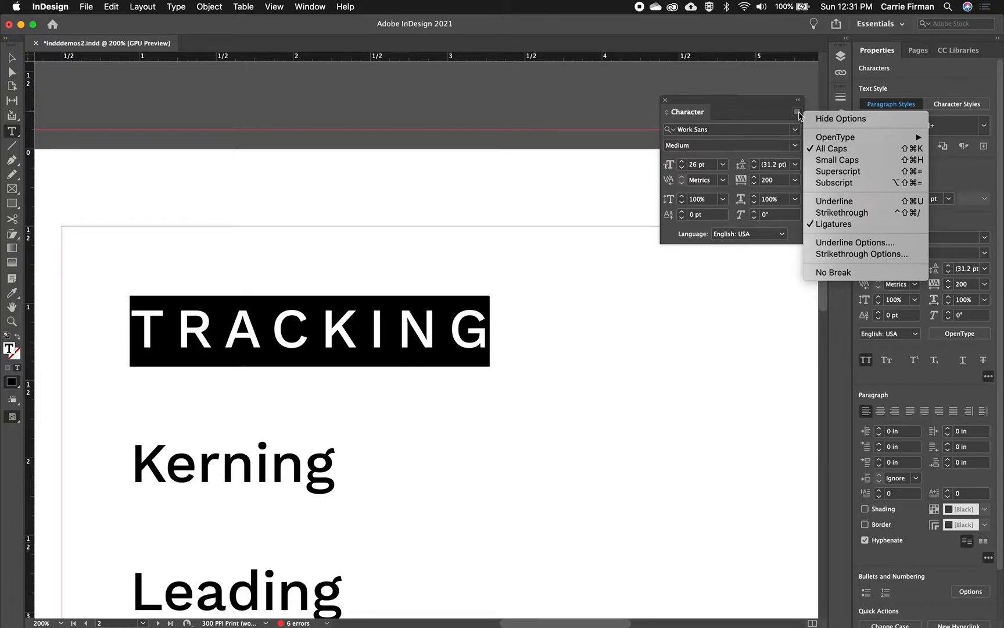
{"action": "left_click", "coordinate": [832, 149]}
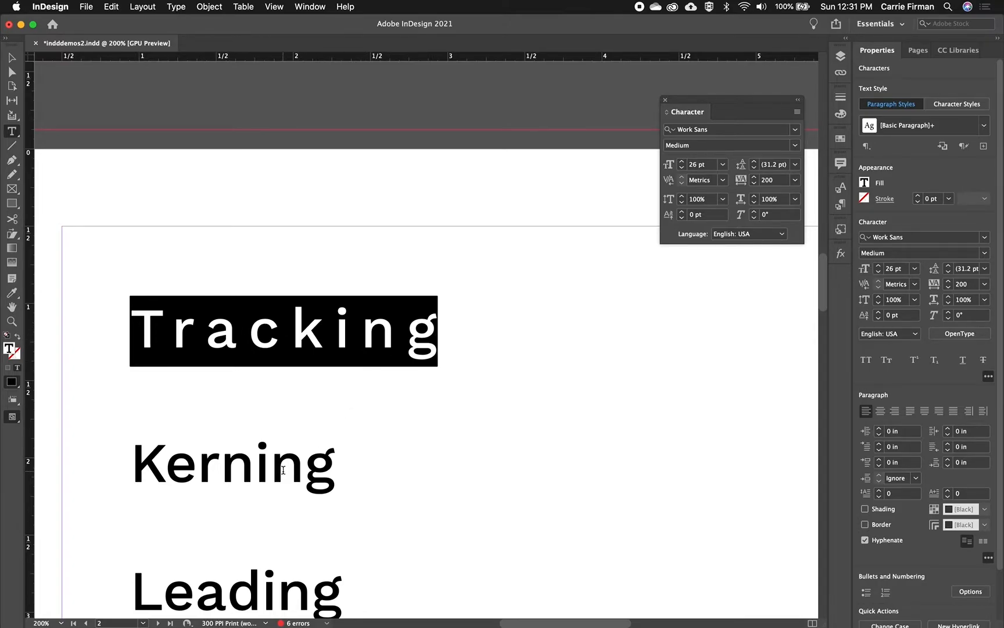
- Set the kerning between the "e" and "r" of the "Kerning" heading to -40
{"action": "scroll", "coordinate": [283, 470], "scroll_direction": "down", "scroll_amount": 3}
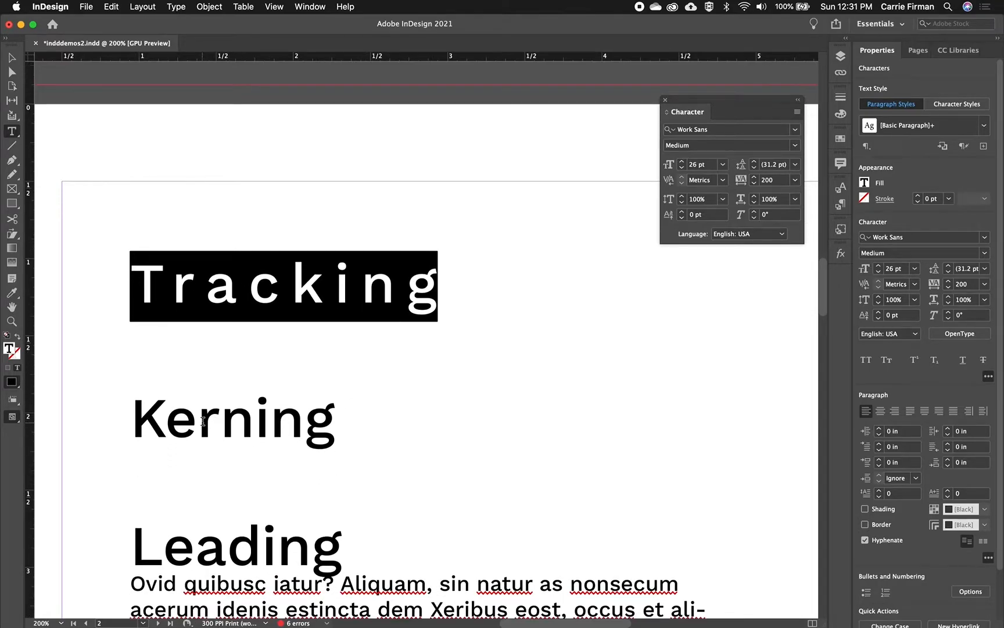
{"action": "left_click", "coordinate": [200, 422]}
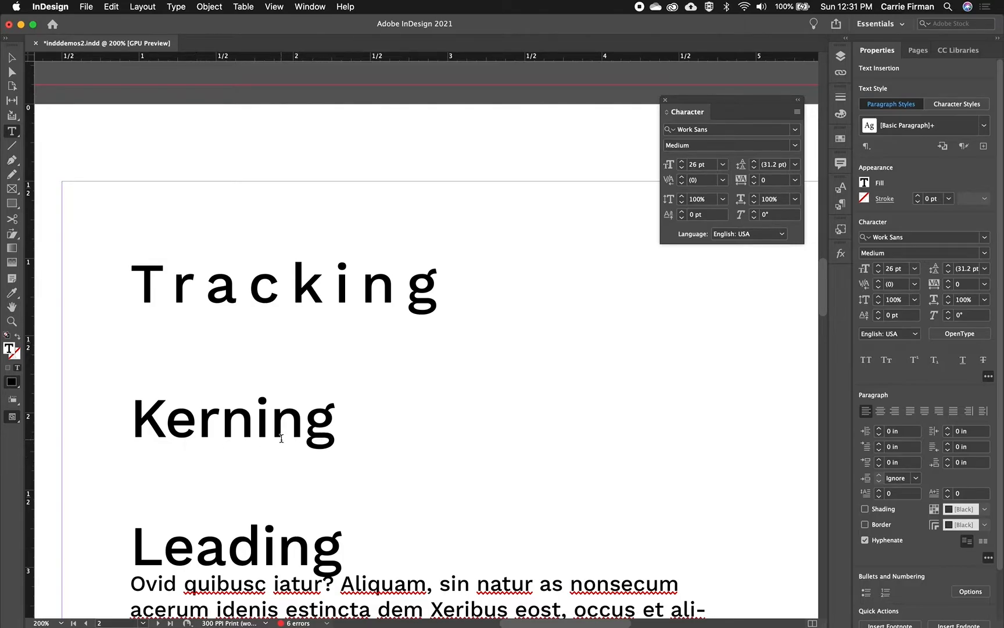
{"action": "left_click", "coordinate": [296, 431]}
{"action": "left_click", "coordinate": [199, 430]}
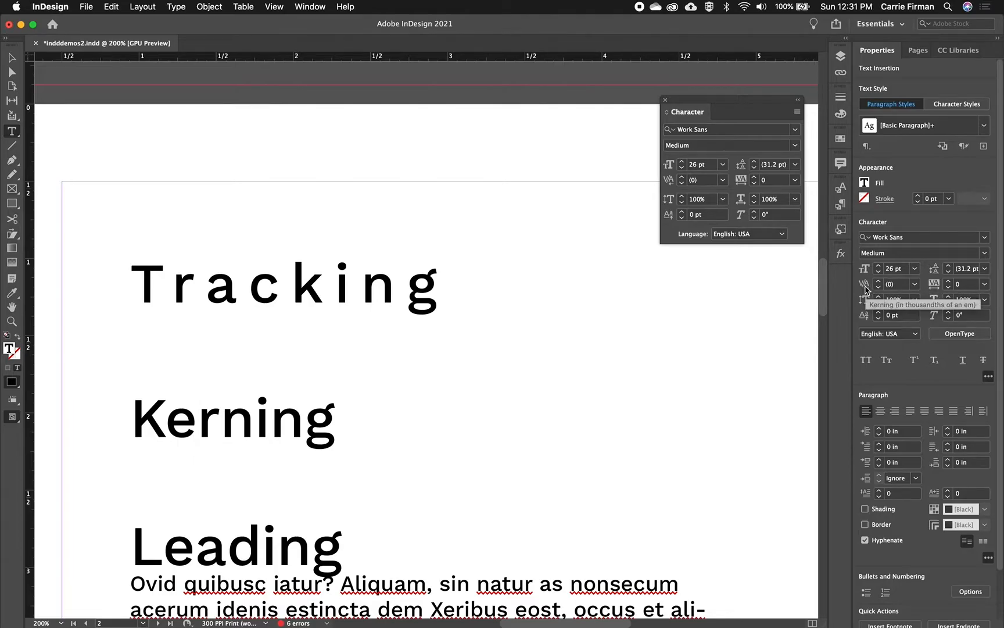
{"action": "left_click", "coordinate": [878, 287]}
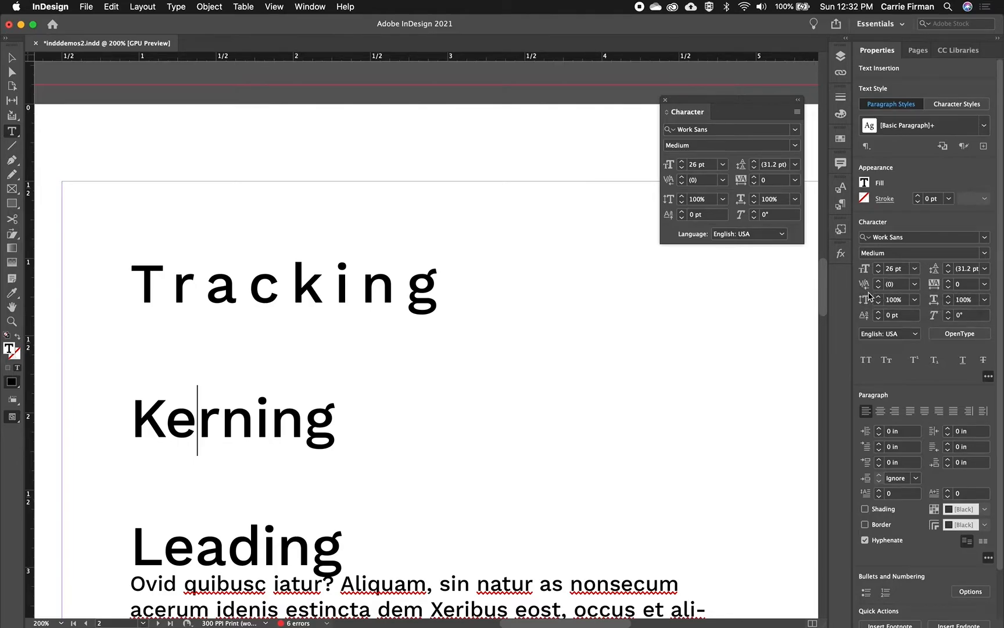
{"action": "left_click", "coordinate": [879, 288]}
{"action": "left_click", "coordinate": [879, 288]}
{"action": "left_click", "coordinate": [879, 288]}
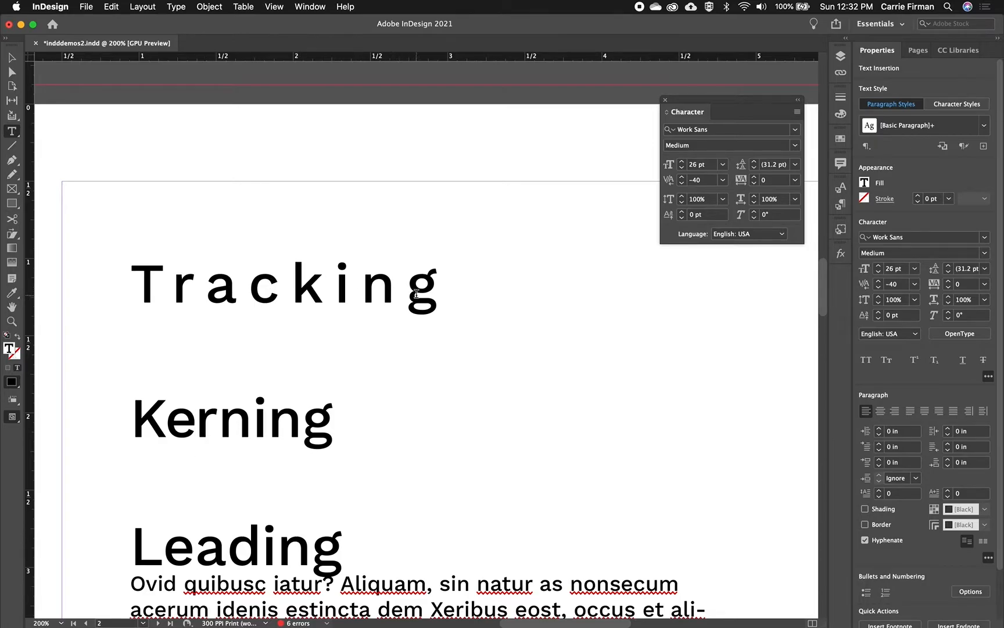
- Set the kerning between the "n" and "g" of the "Tracking" heading to -40
{"action": "left_click", "coordinate": [406, 292]}
{"action": "left_click", "coordinate": [878, 288]}
{"action": "left_click", "coordinate": [879, 288]}
{"action": "left_click", "coordinate": [879, 288]}
{"action": "left_click", "coordinate": [878, 288]}
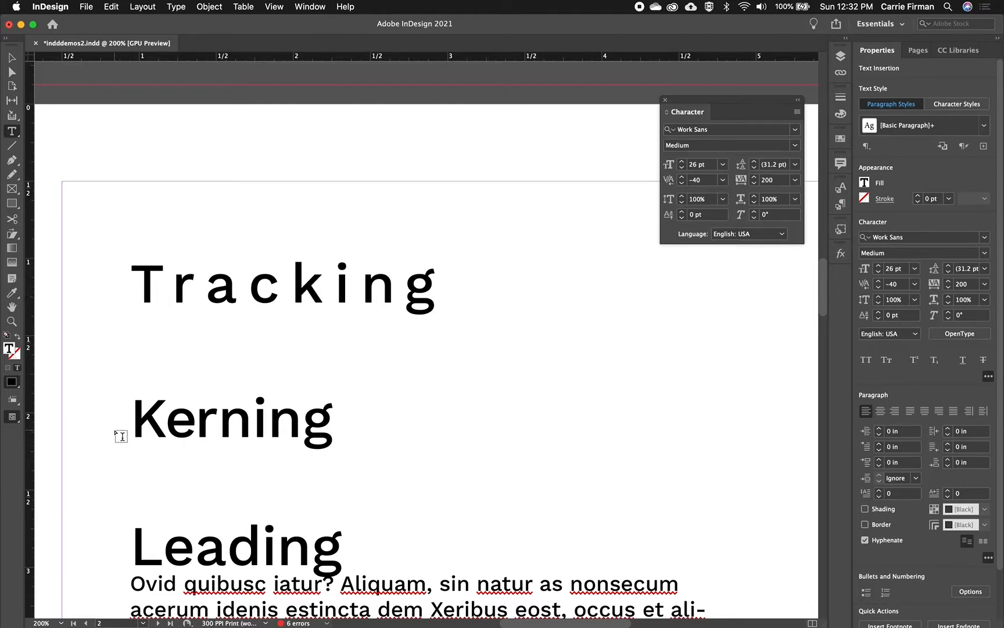
- Inspect the kerning within the first two headings and the leading of the "Leading" heading and its body text
{"action": "left_click_drag", "start_coordinate": [158, 269], "coordinate": [336, 285]}
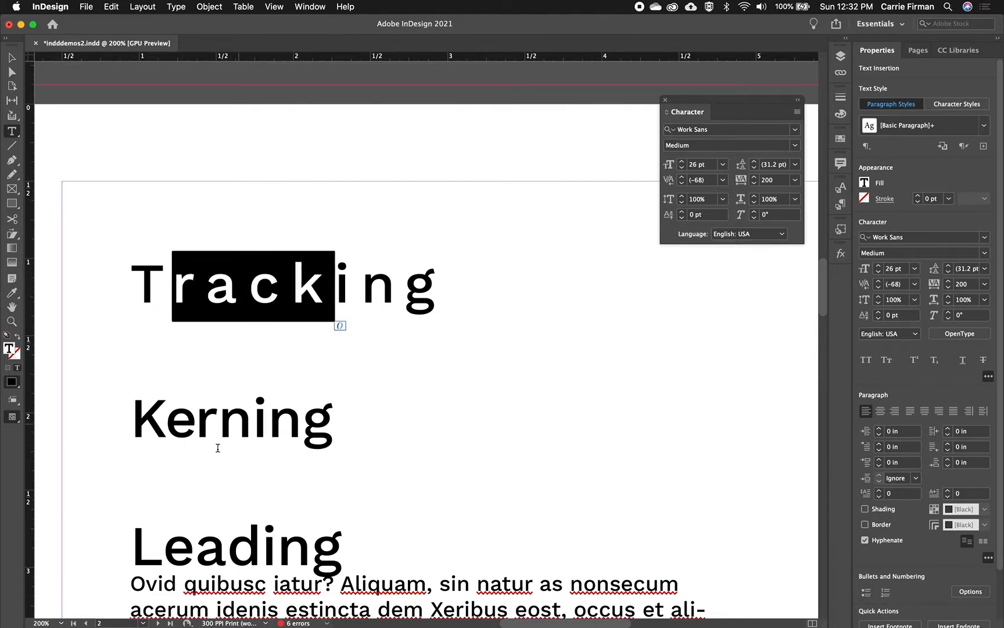
{"action": "left_click", "coordinate": [168, 431]}
{"action": "scroll", "coordinate": [210, 421], "scroll_direction": "down", "scroll_amount": 5}
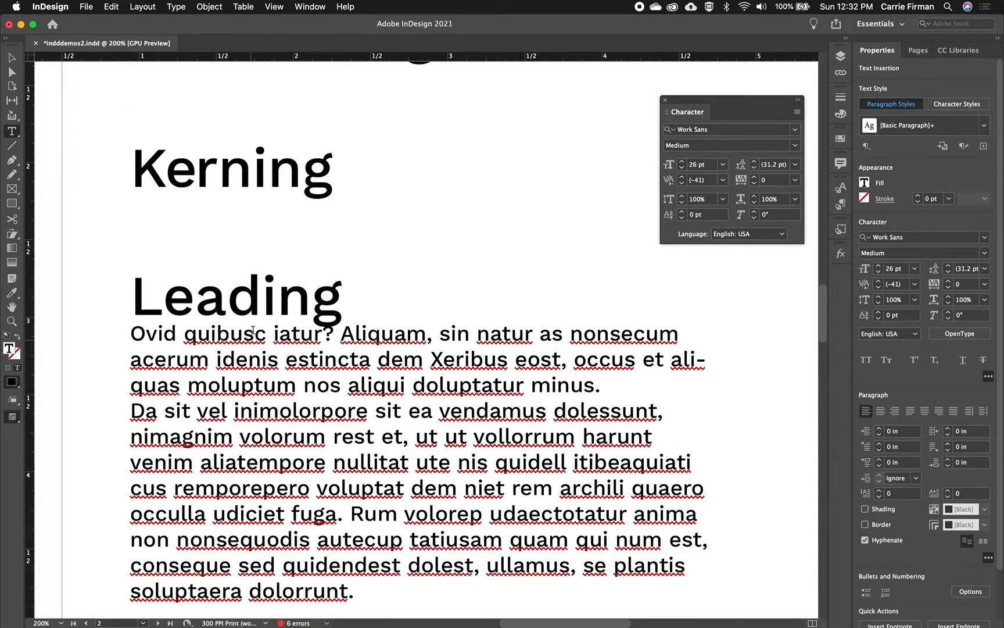
{"action": "scroll", "coordinate": [255, 315], "scroll_direction": "down", "scroll_amount": 1}
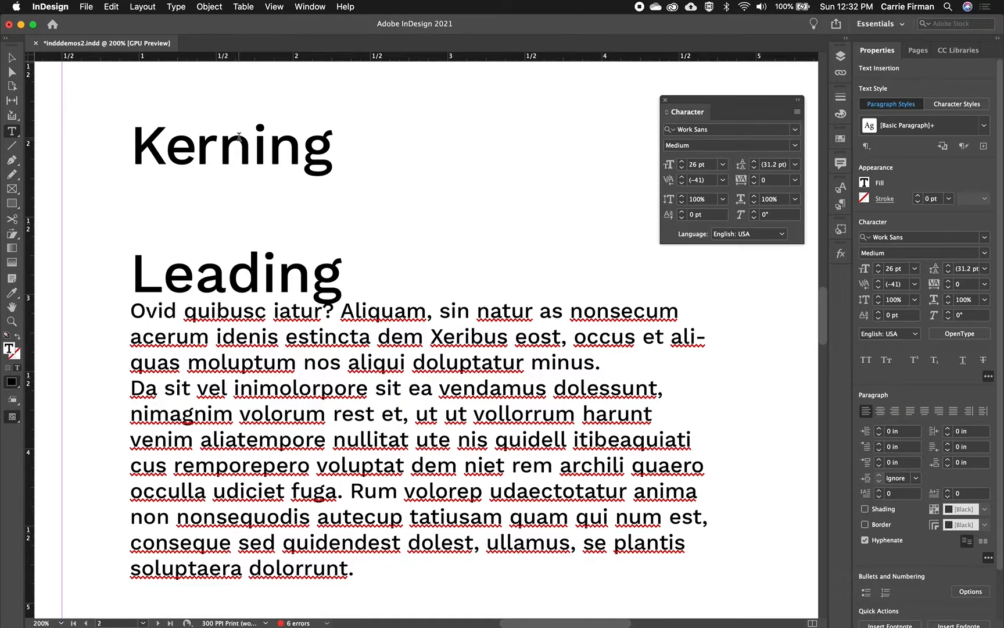
{"action": "double_click", "coordinate": [238, 272]}
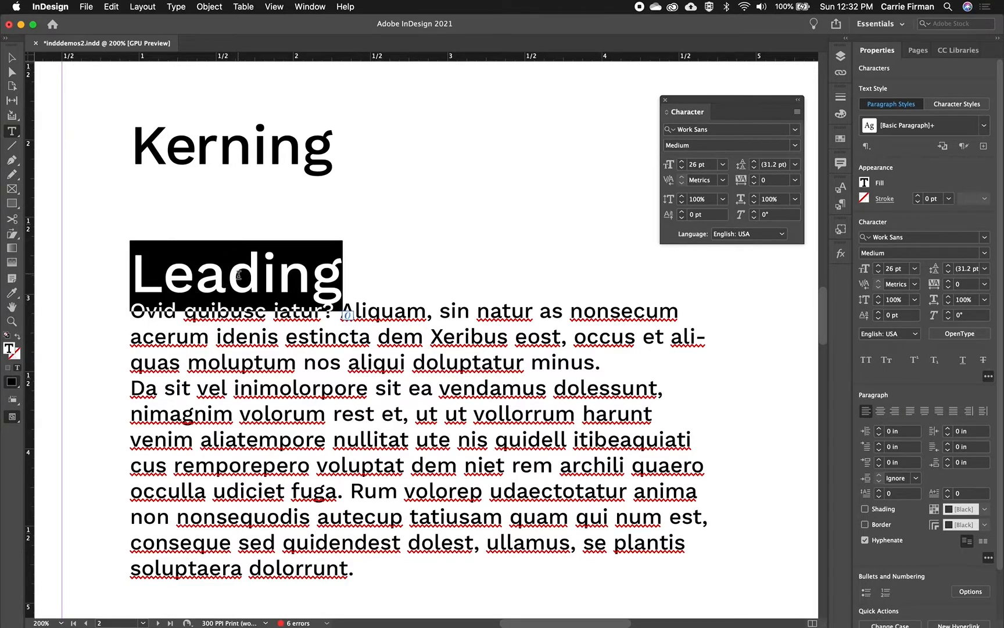
{"action": "left_click", "coordinate": [286, 336]}
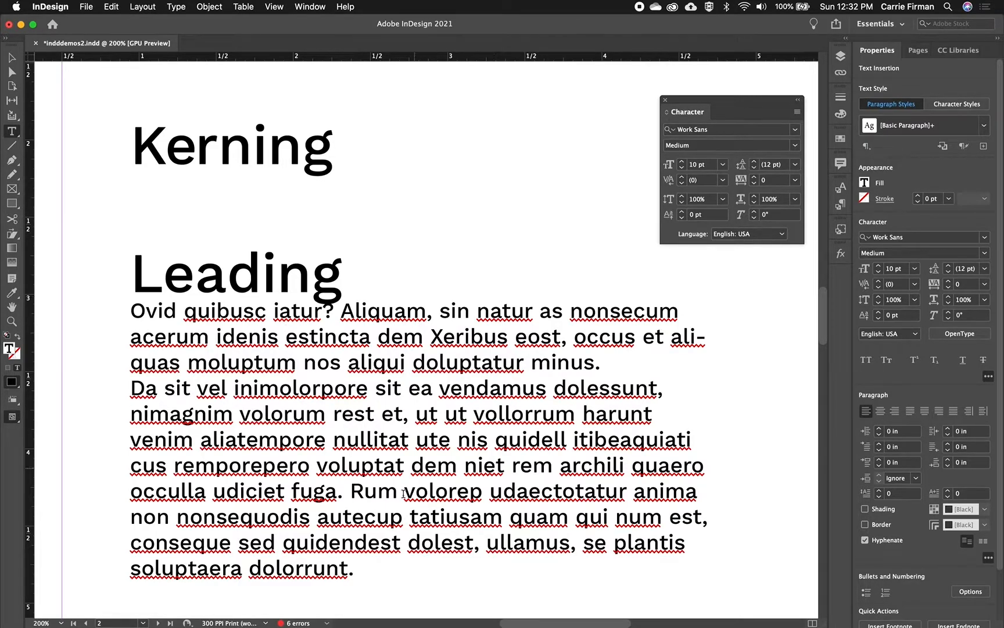
- Set the leading of all the body text under the "Leading" heading to 14 pt
{"action": "left_click_drag", "start_coordinate": [364, 565], "coordinate": [97, 324]}
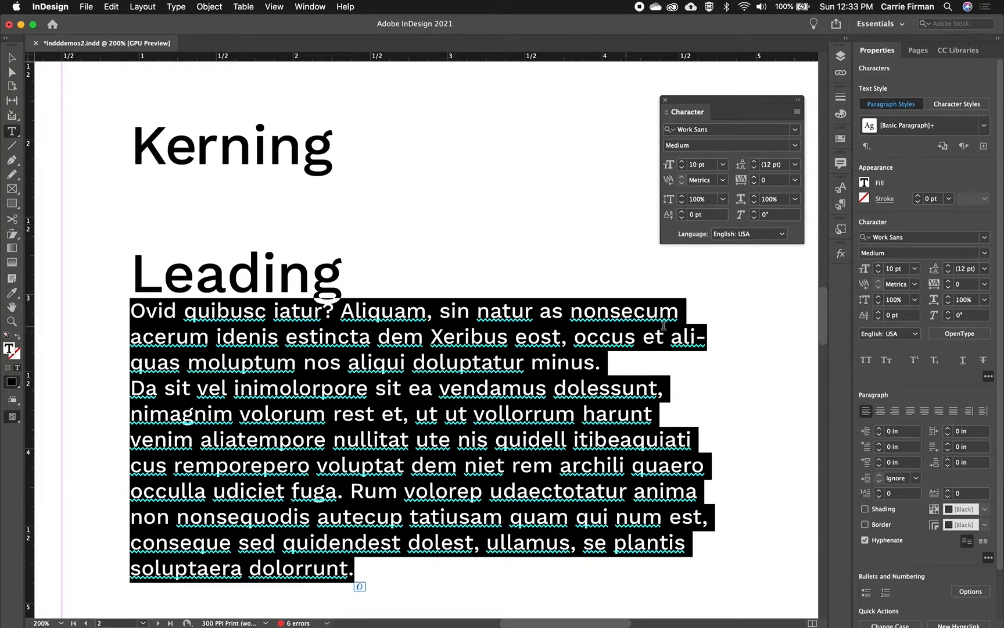
{"action": "left_click", "coordinate": [949, 266]}
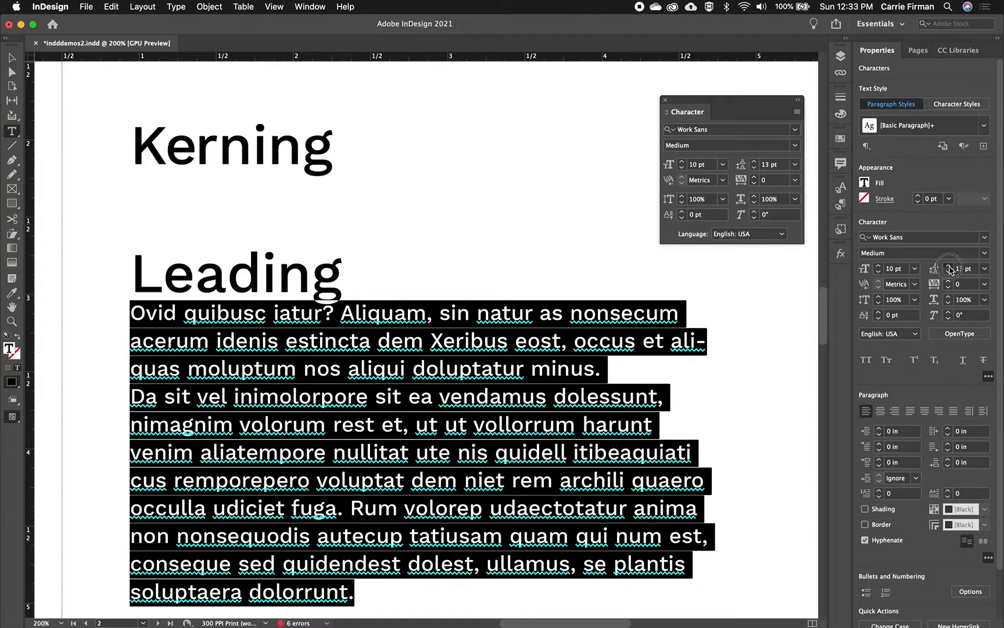
{"action": "left_click", "coordinate": [948, 266]}
{"action": "scroll", "coordinate": [594, 427], "scroll_direction": "down", "scroll_amount": 2}
{"action": "scroll", "coordinate": [594, 427], "scroll_direction": "down", "scroll_amount": 1}
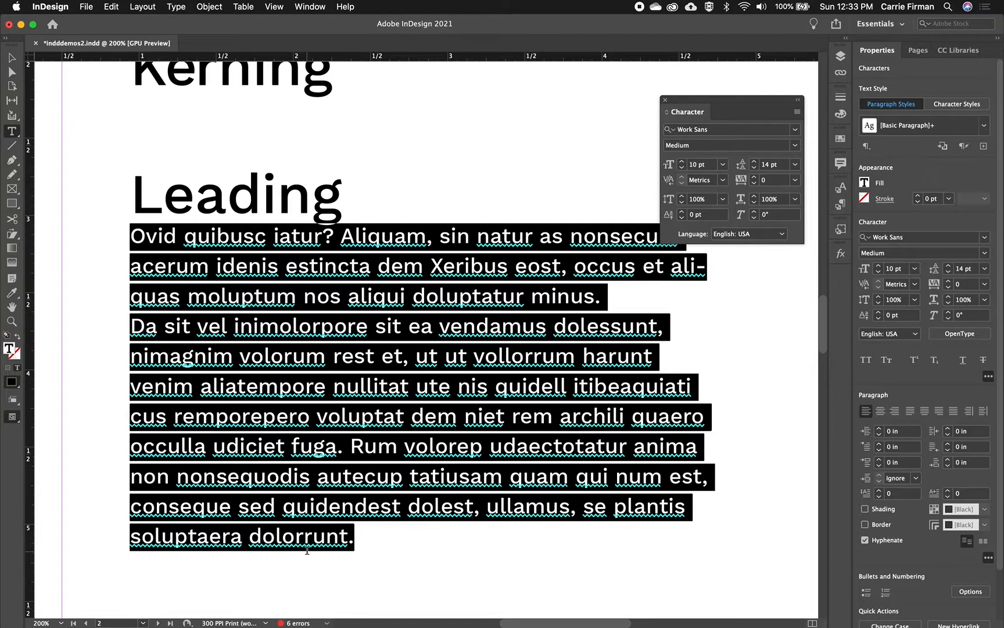
{"action": "left_click", "coordinate": [343, 478]}
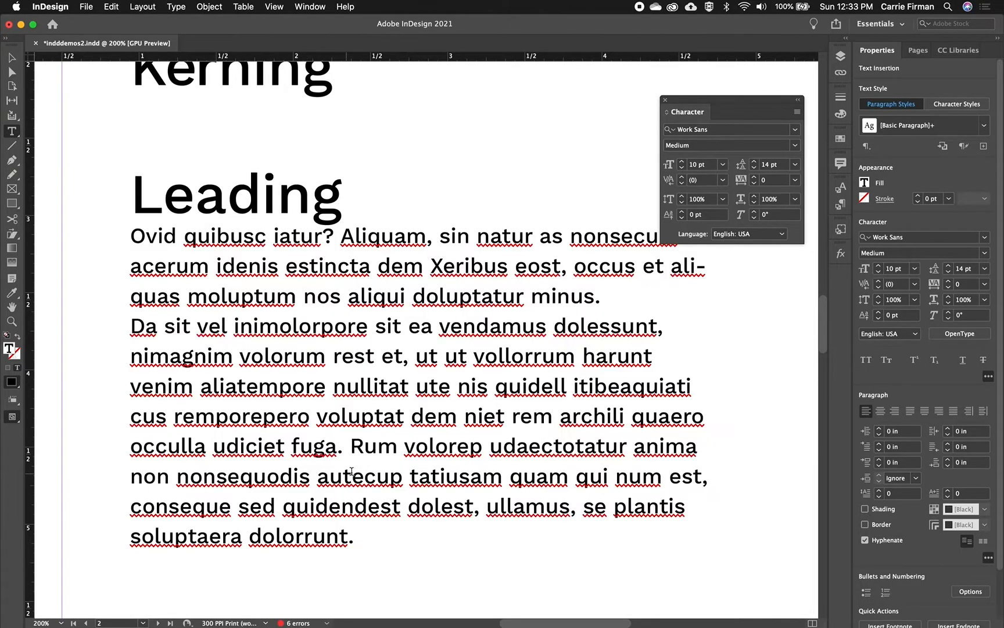
{"action": "key", "text": "Escape"}
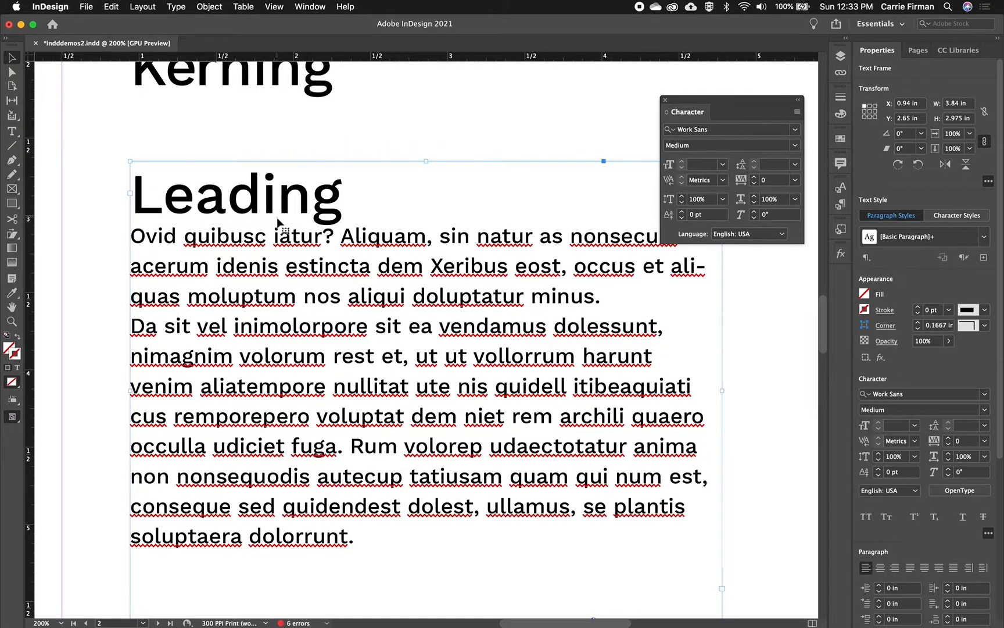
- Set the leading of the "Leading" heading line to 35 pt
{"action": "double_click", "coordinate": [241, 199]}
{"action": "triple_click", "coordinate": [241, 199]}
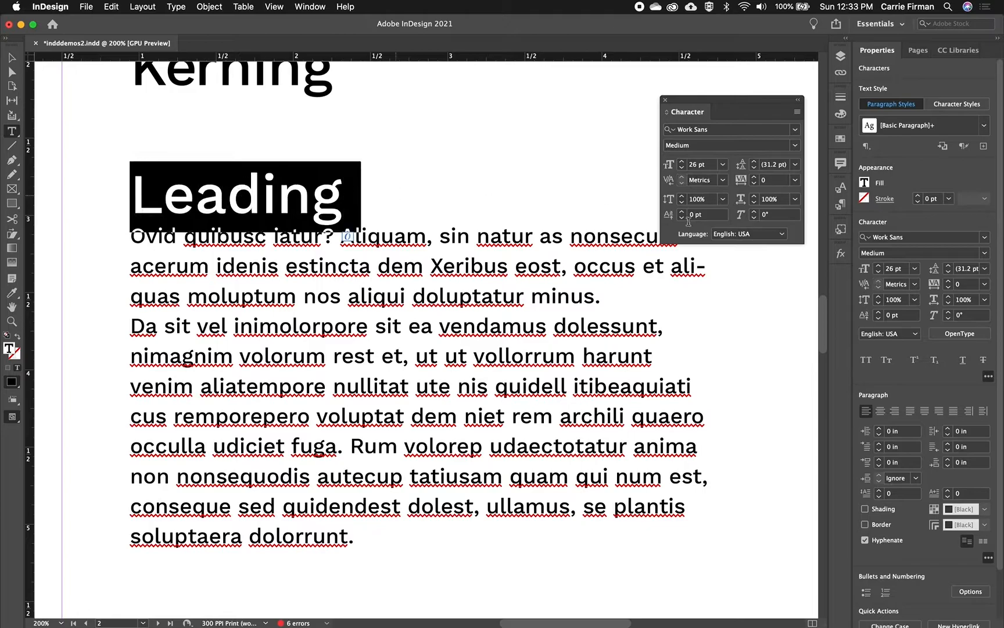
{"action": "left_click", "coordinate": [949, 266]}
{"action": "left_click", "coordinate": [949, 267]}
{"action": "left_click", "coordinate": [949, 266]}
{"action": "left_click", "coordinate": [949, 267]}
{"action": "left_click", "coordinate": [301, 238]}
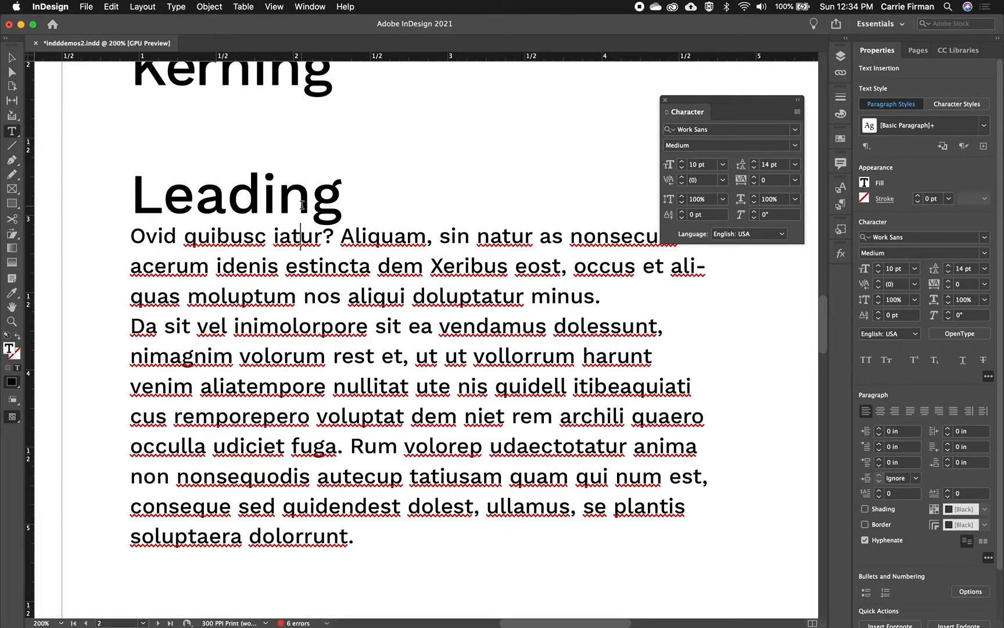
- Open the Paragraph panel, place it below the Character panel, and set the "Leading" heading's space after to 0.0625 in
{"action": "left_click", "coordinate": [249, 200]}
{"action": "left_click", "coordinate": [314, 7]}
{"action": "mouse_move", "coordinate": [379, 306]}
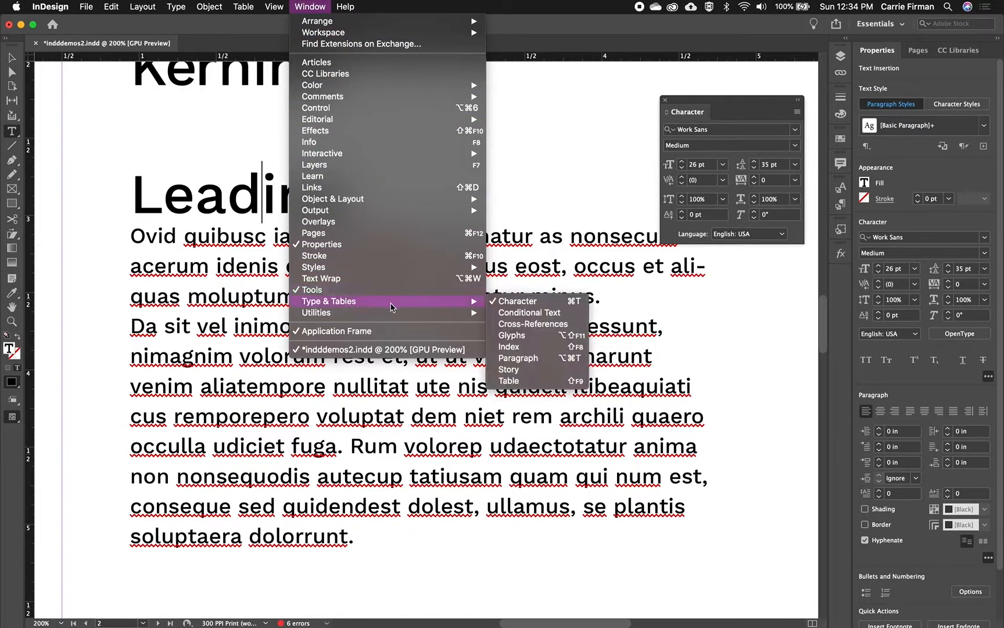
{"action": "left_click", "coordinate": [532, 359]}
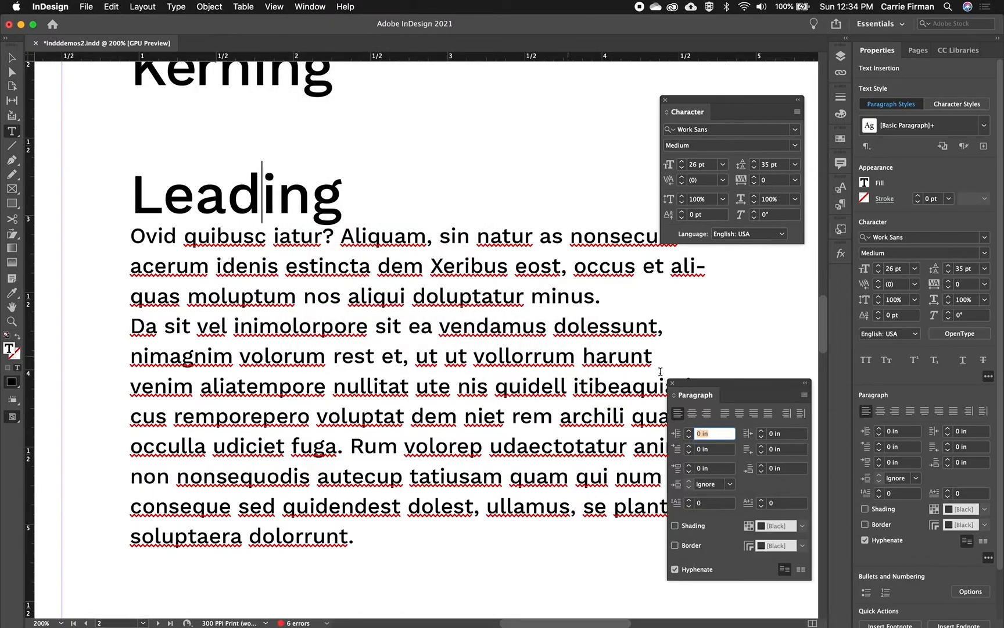
{"action": "left_click_drag", "start_coordinate": [704, 386], "coordinate": [698, 259]}
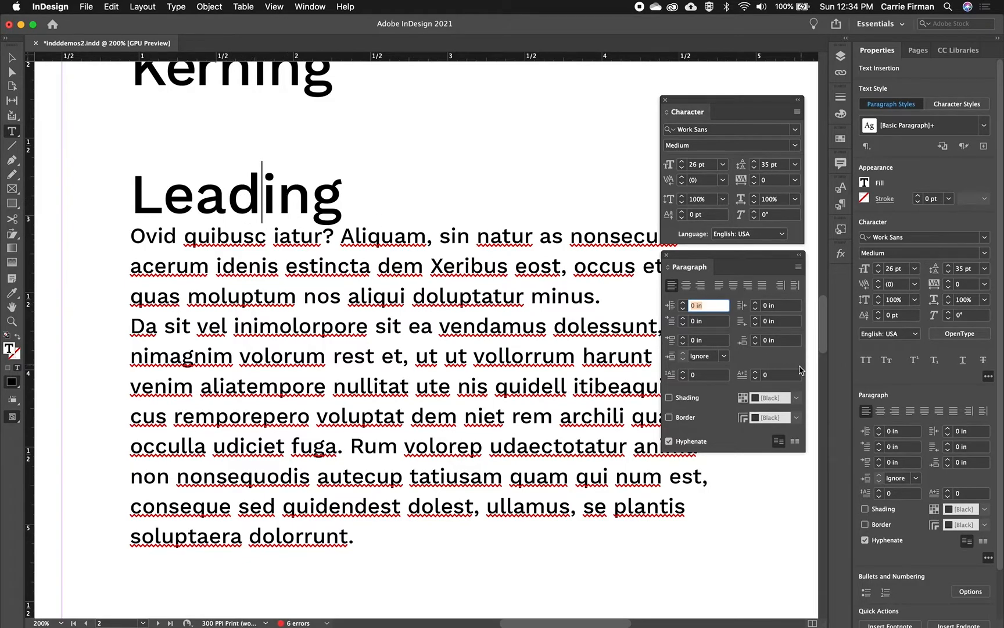
{"action": "left_click", "coordinate": [756, 338]}
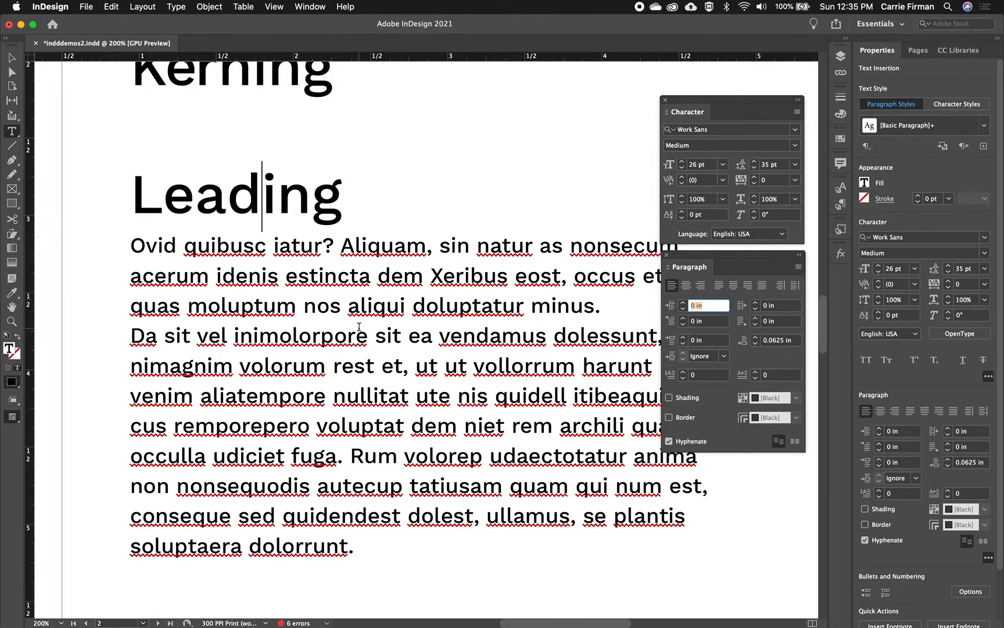
- Select the whole "Kerning" heading and skew it by 8° as false italics
{"action": "scroll", "coordinate": [358, 322], "scroll_direction": "up", "scroll_amount": 3}
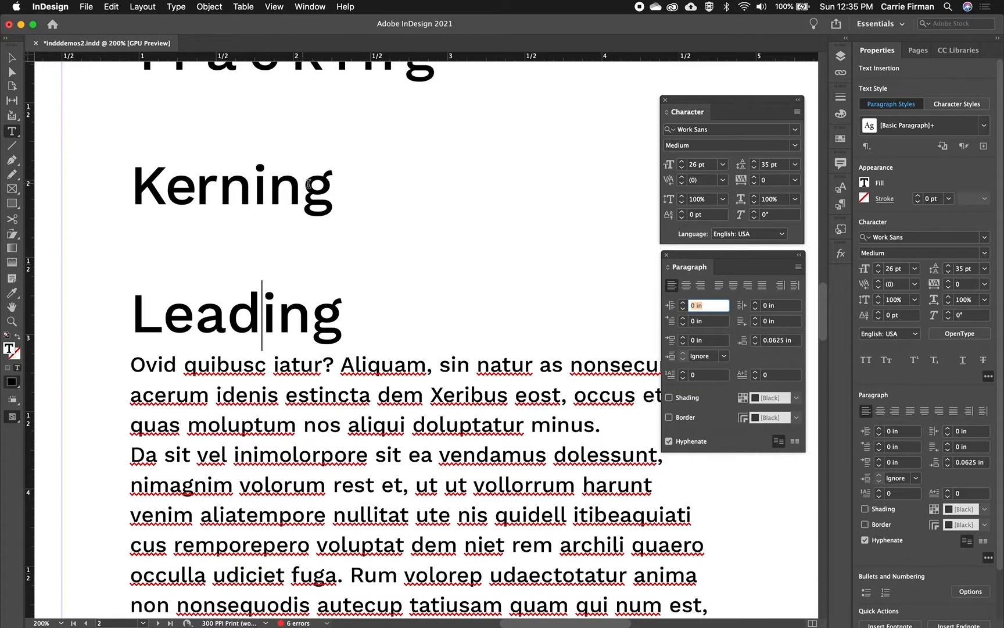
{"action": "left_click_drag", "start_coordinate": [335, 186], "coordinate": [130, 182]}
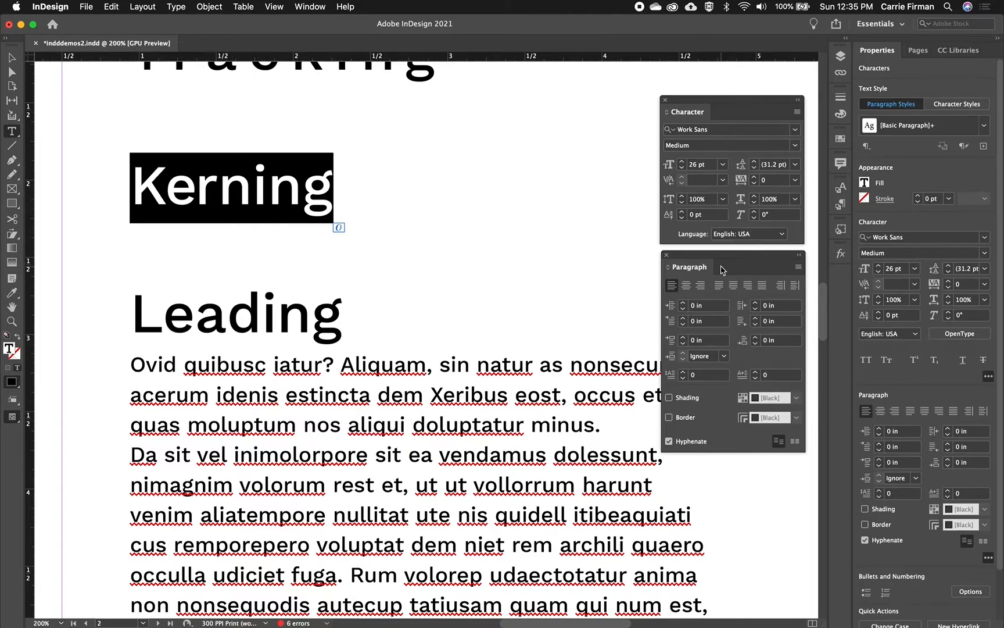
{"action": "left_click", "coordinate": [949, 313]}
{"action": "left_click", "coordinate": [950, 314]}
{"action": "left_click", "coordinate": [950, 314]}
{"action": "left_click", "coordinate": [949, 313]}
{"action": "left_click", "coordinate": [949, 313]}
{"action": "left_click", "coordinate": [950, 313]}
{"action": "left_click", "coordinate": [950, 313]}
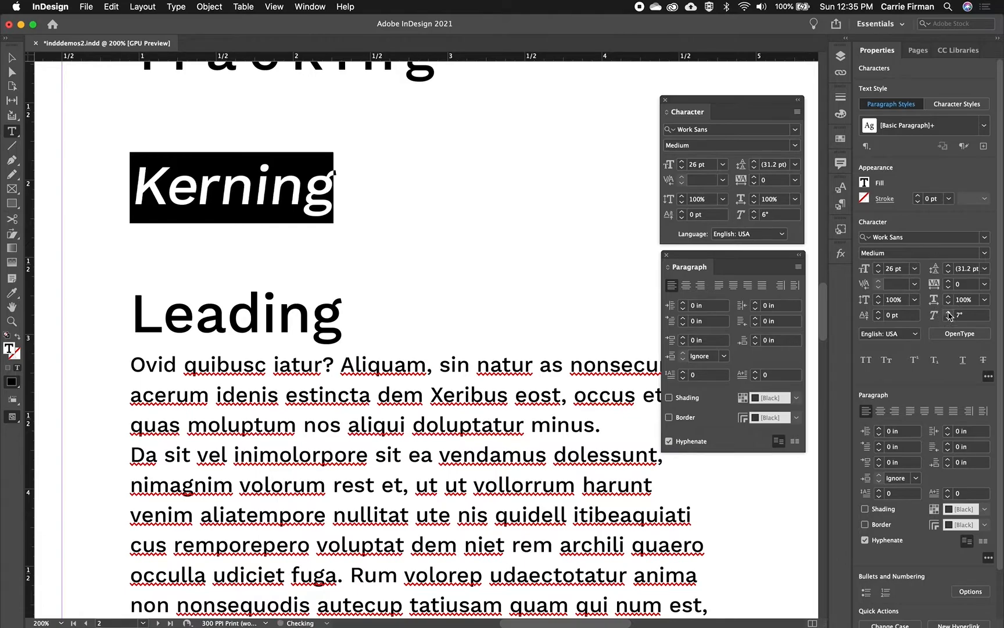
{"action": "left_click", "coordinate": [950, 313]}
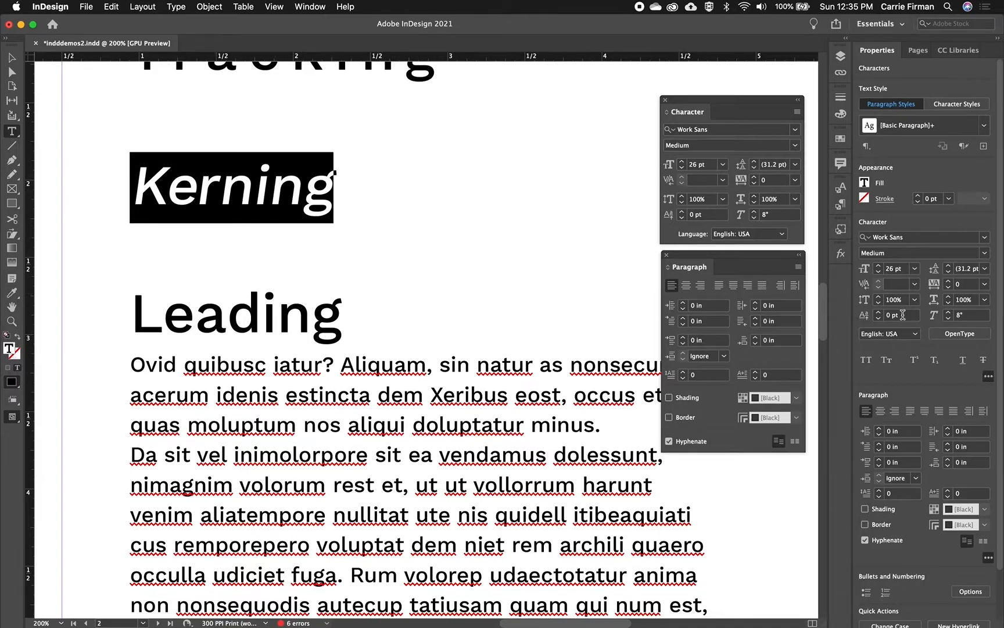
- Widen the "Kerning" heading to 130% horizontal scale and condense it to 60%
{"action": "left_click", "coordinate": [950, 297]}
{"action": "left_click", "coordinate": [950, 297]}
{"action": "left_click", "coordinate": [950, 297]}
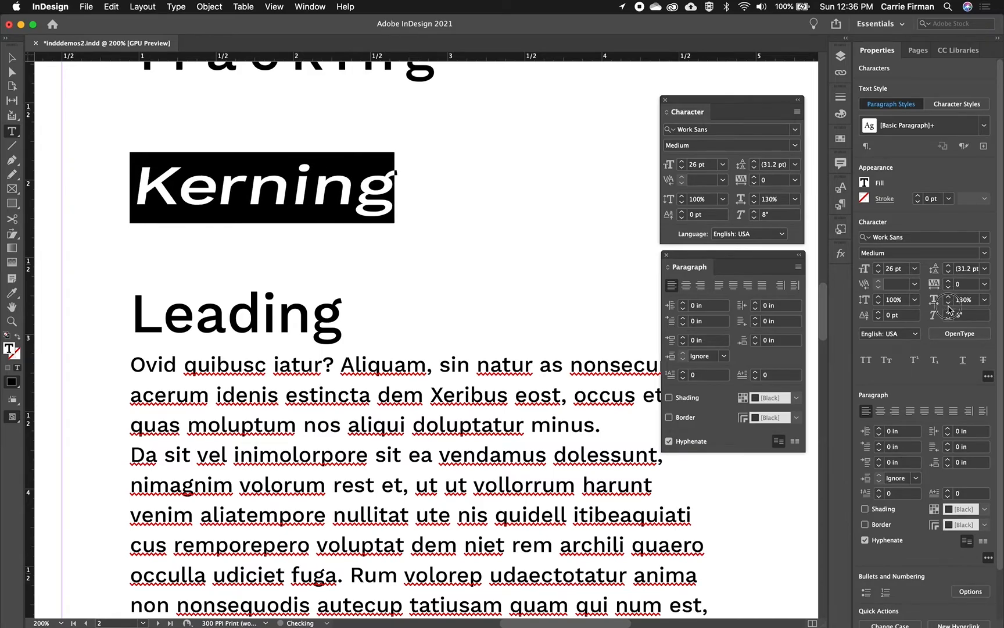
{"action": "left_click", "coordinate": [948, 303]}
{"action": "left_click", "coordinate": [948, 303]}
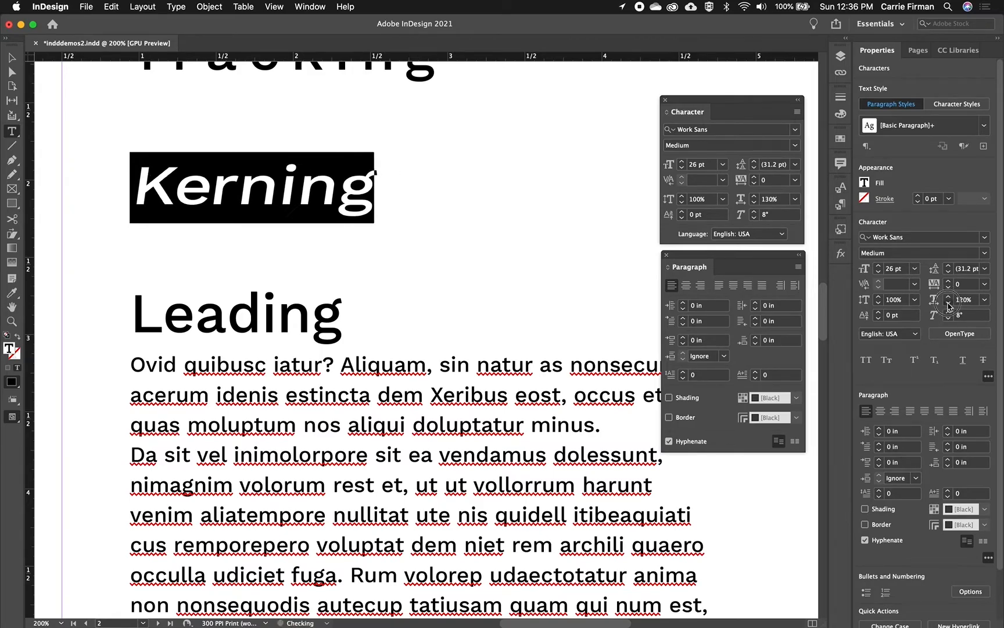
{"action": "left_click", "coordinate": [949, 303]}
{"action": "left_click", "coordinate": [949, 303]}
{"action": "left_click", "coordinate": [949, 303]}
{"action": "left_click", "coordinate": [948, 303]}
{"action": "left_click", "coordinate": [948, 303]}
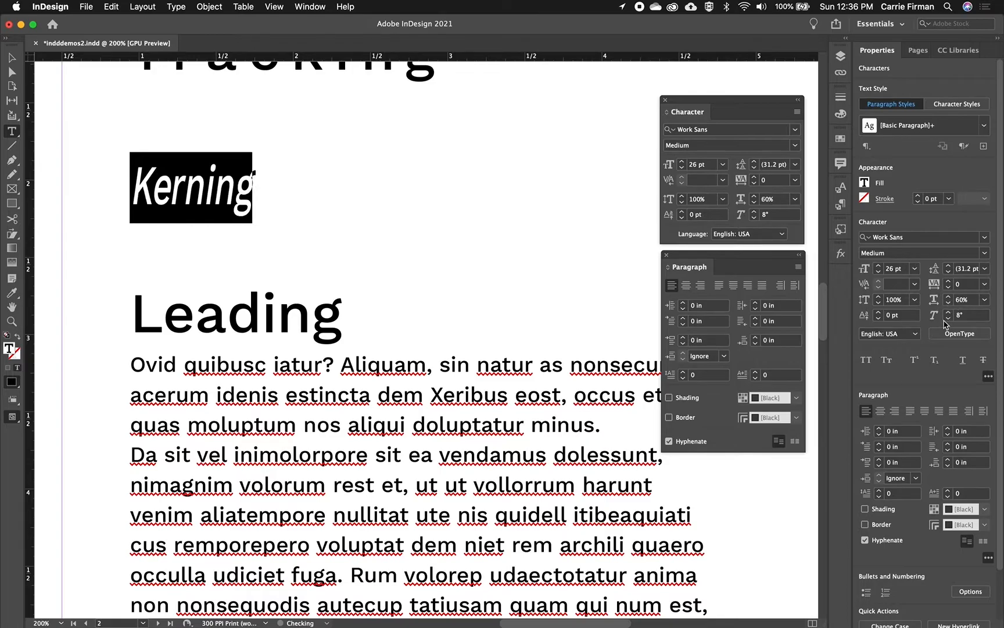
- Stretch the "Kerning" heading to 120% vertical scale and return it to 100%
{"action": "left_click", "coordinate": [879, 297]}
{"action": "left_click", "coordinate": [879, 297]}
{"action": "left_click", "coordinate": [879, 297]}
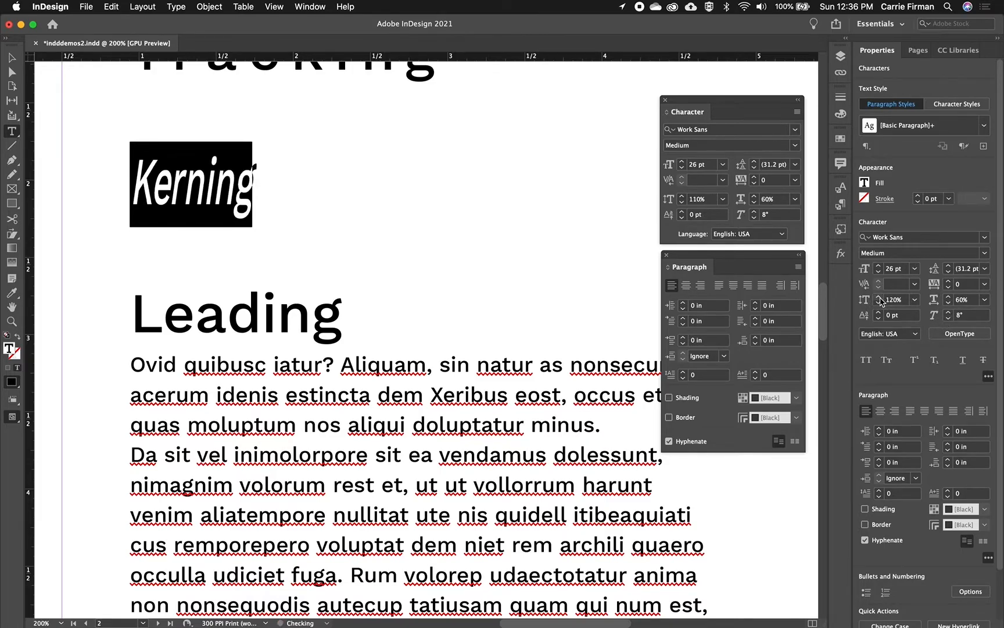
{"action": "left_click", "coordinate": [878, 303]}
{"action": "left_click", "coordinate": [878, 303]}
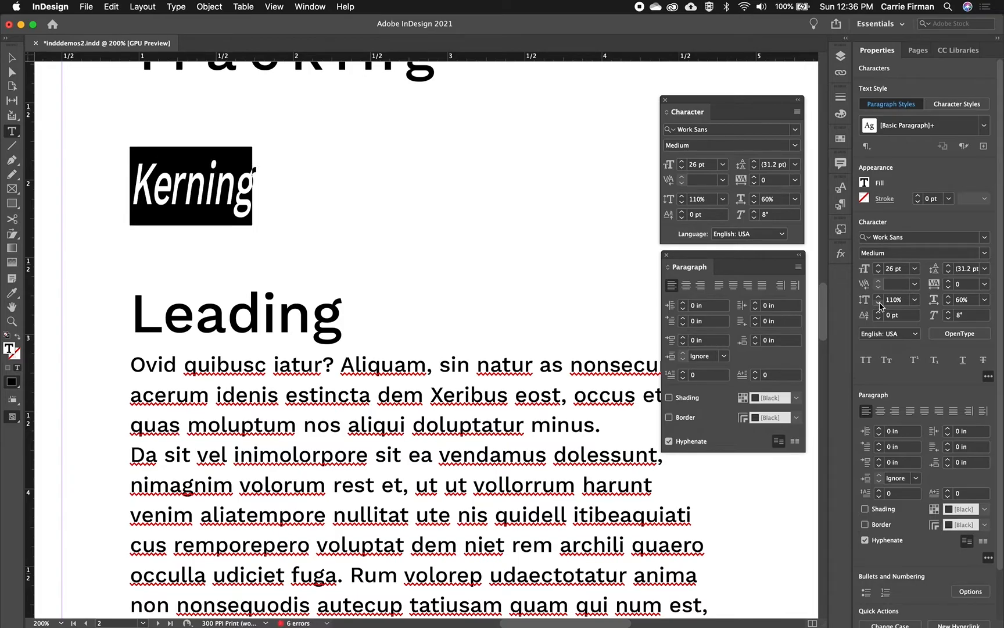
{"action": "left_click", "coordinate": [879, 304]}
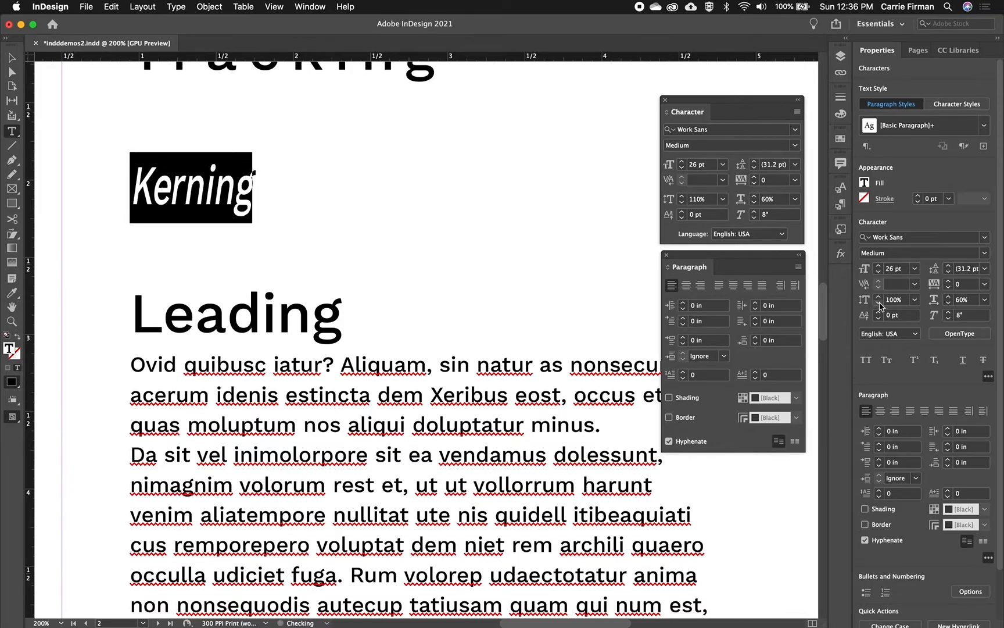
- Restore the "Kerning" heading's horizontal scale to 100% and its skew to 0°
{"action": "left_click", "coordinate": [948, 297]}
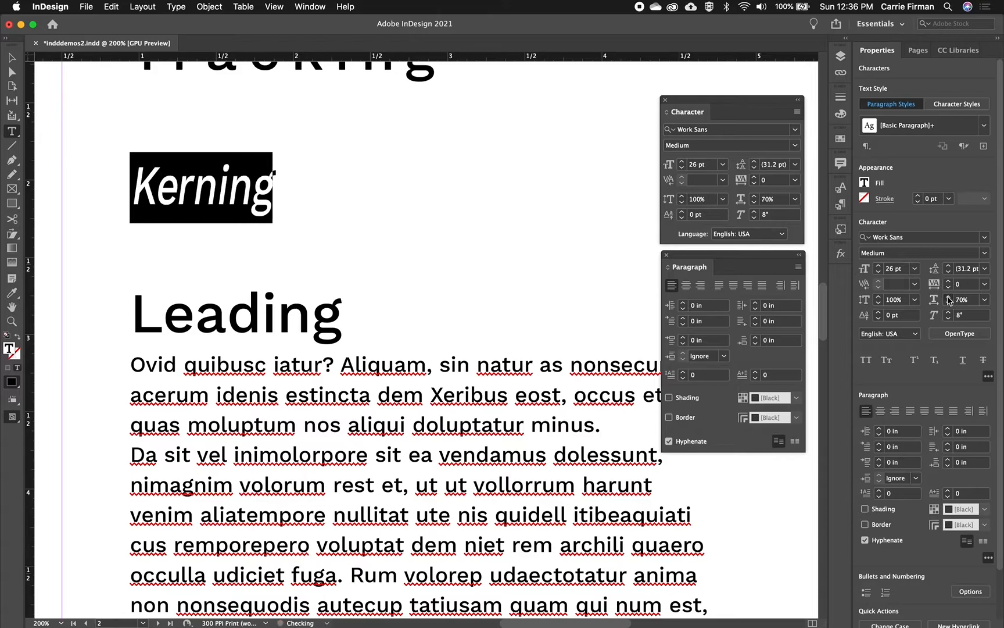
{"action": "left_click", "coordinate": [949, 298]}
{"action": "left_click", "coordinate": [949, 297]}
{"action": "left_click", "coordinate": [949, 297]}
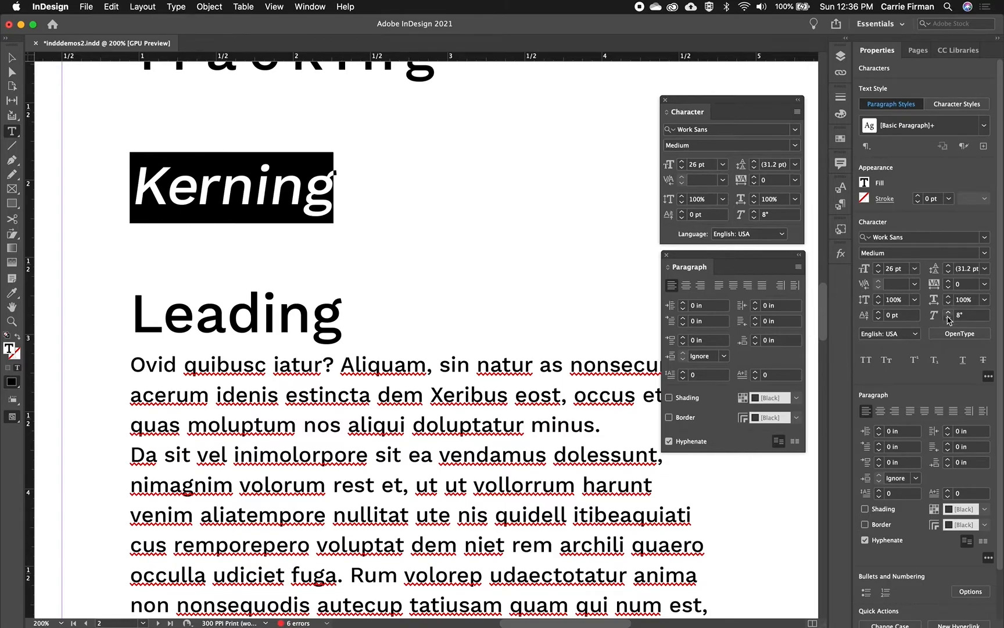
{"action": "left_click", "coordinate": [955, 314]}
{"action": "type", "text": "0"}
{"action": "key", "text": "Return"}
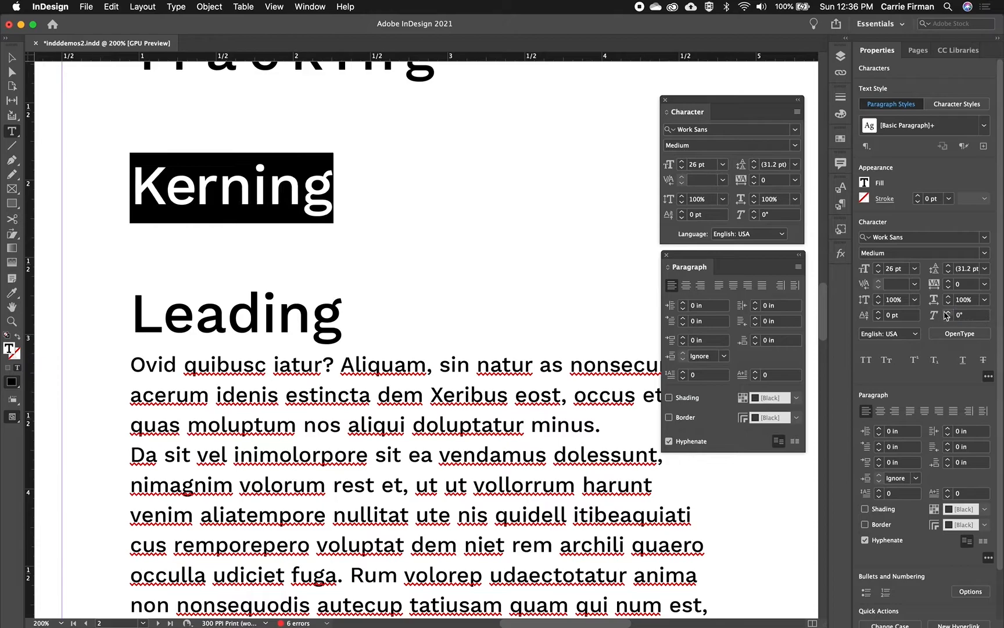
- Apply small caps to the "Kerning" heading, view the available Work Sans styles while keeping Medium, and place the text cursor after the K
{"action": "left_click", "coordinate": [887, 361]}
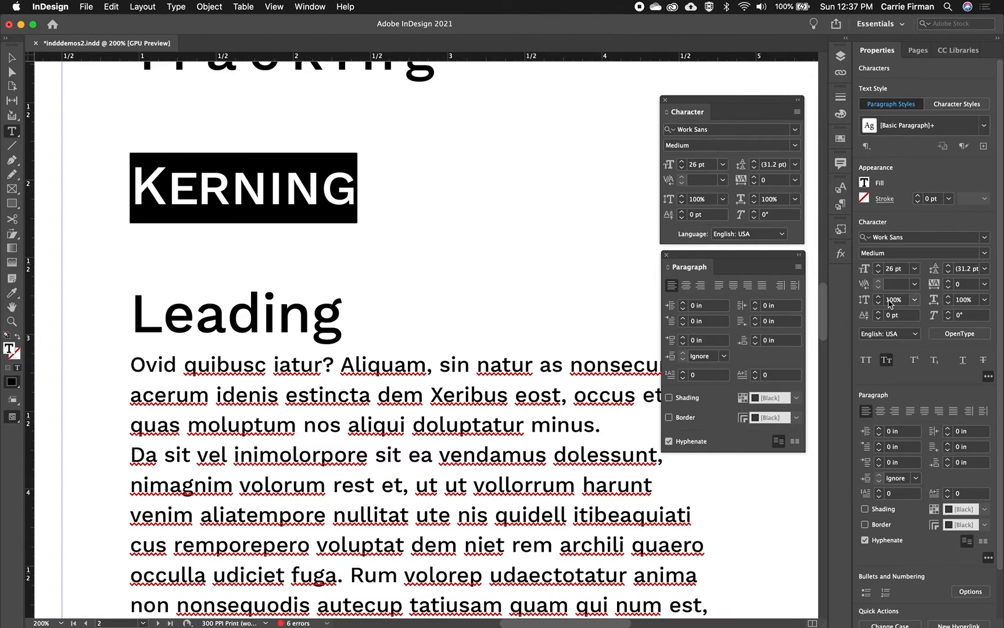
{"action": "left_click", "coordinate": [986, 254]}
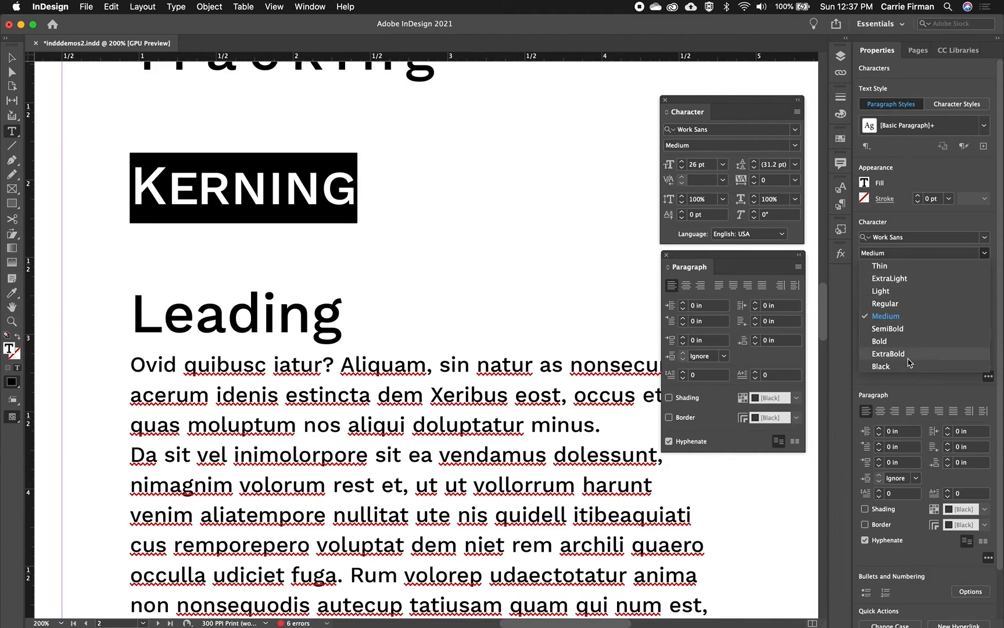
{"action": "left_click", "coordinate": [838, 353]}
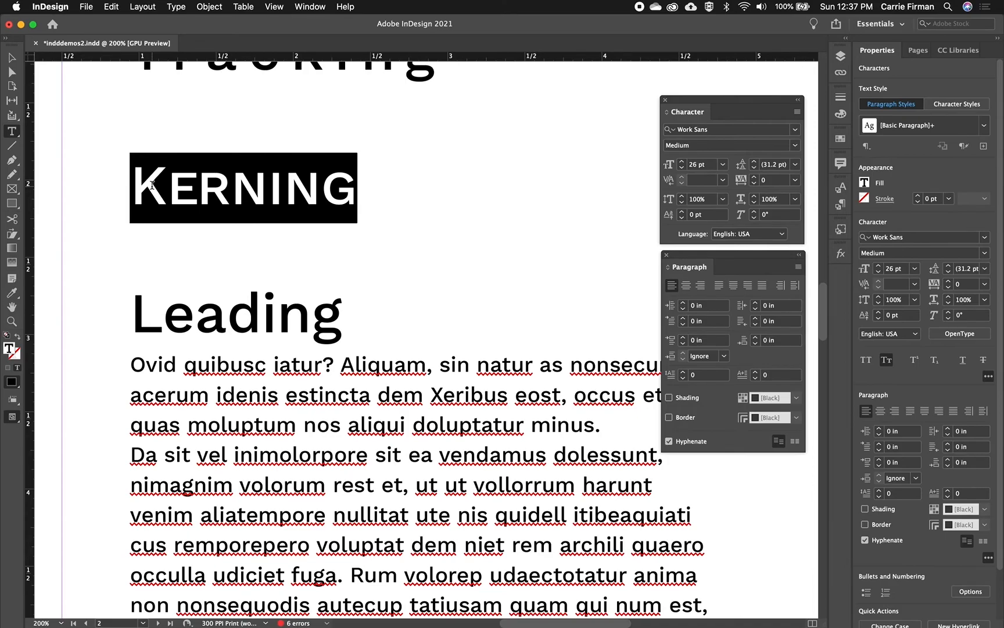
{"action": "scroll", "coordinate": [307, 249], "scroll_direction": "up", "scroll_amount": 3}
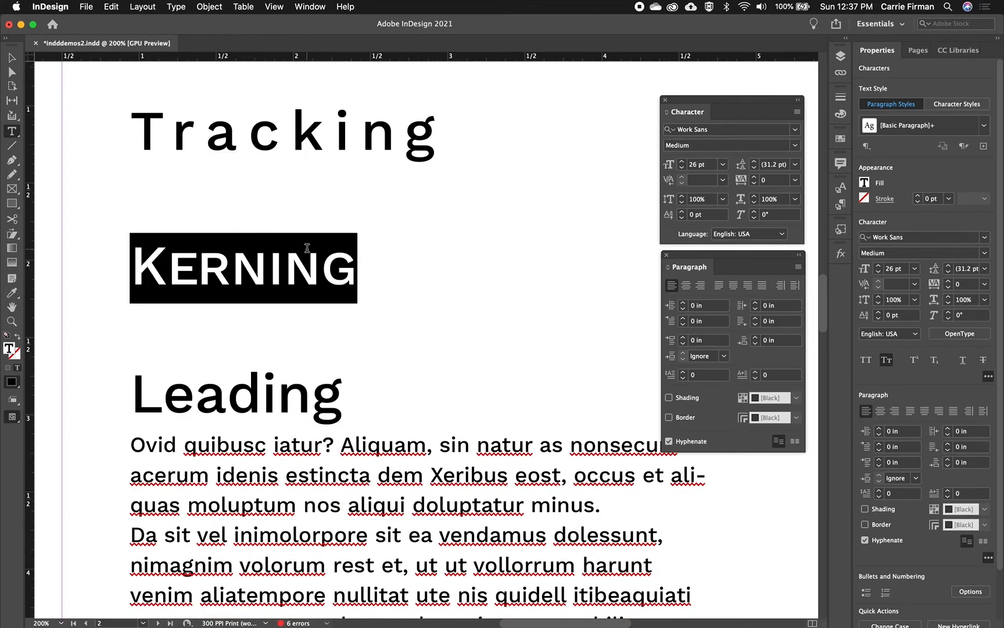
{"action": "left_click", "coordinate": [160, 270]}
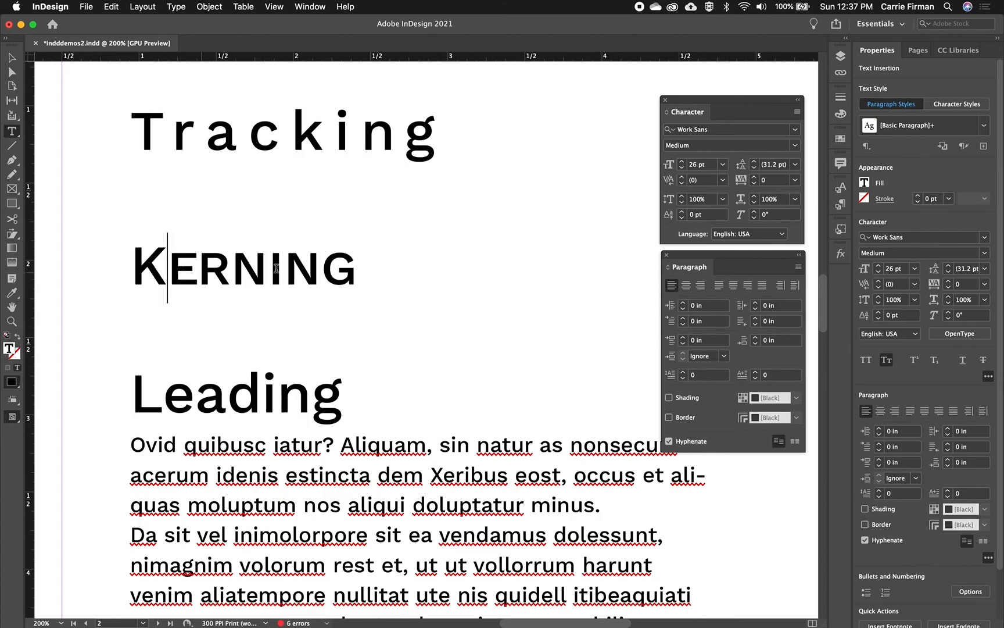